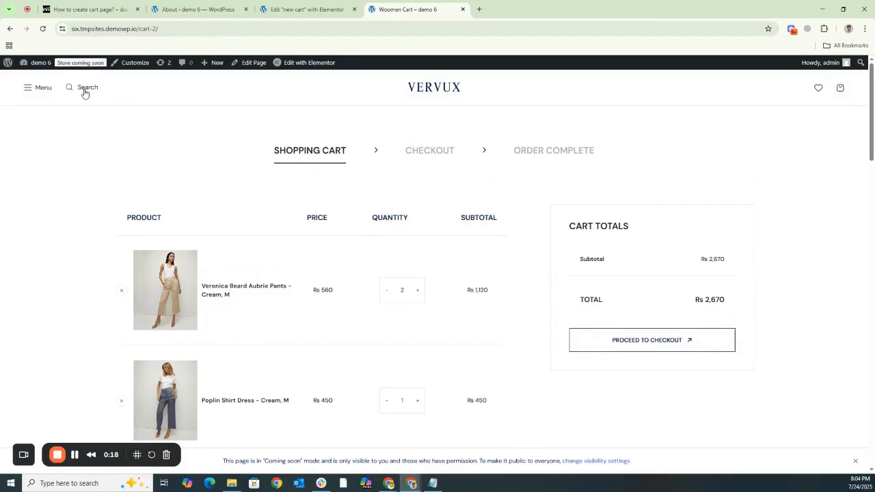
Step: Add the Veronica Beard Aubrie Pants in Cream, size M, from the Dresses category to the cart
{"action": "left_click", "coordinate": [662, 137]}
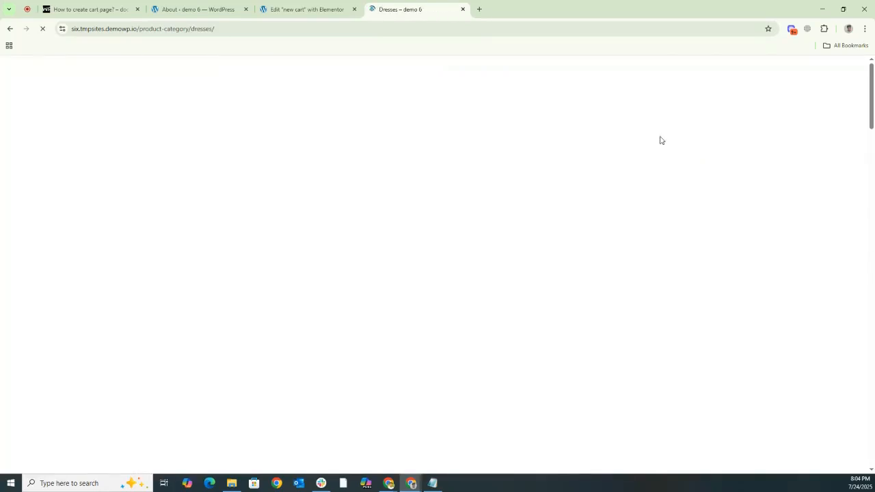
{"action": "scroll", "coordinate": [414, 240], "scroll_direction": "down", "scroll_amount": 10}
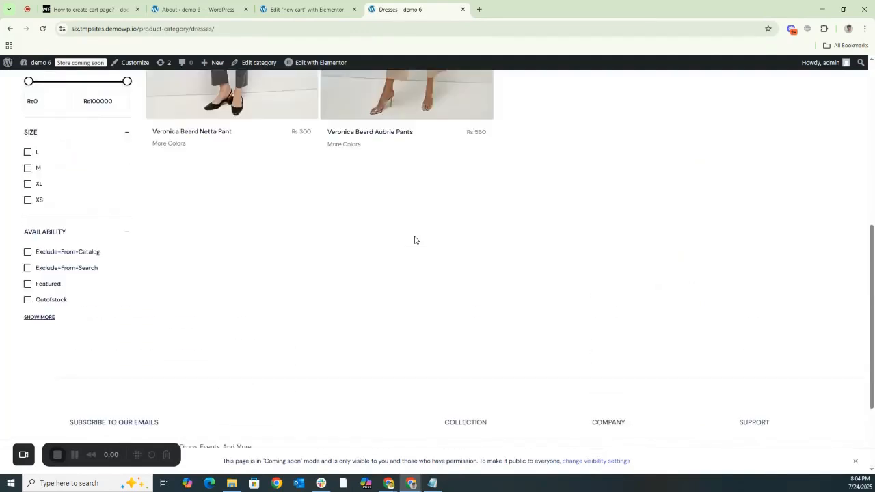
{"action": "scroll", "coordinate": [414, 240], "scroll_direction": "up", "scroll_amount": 5}
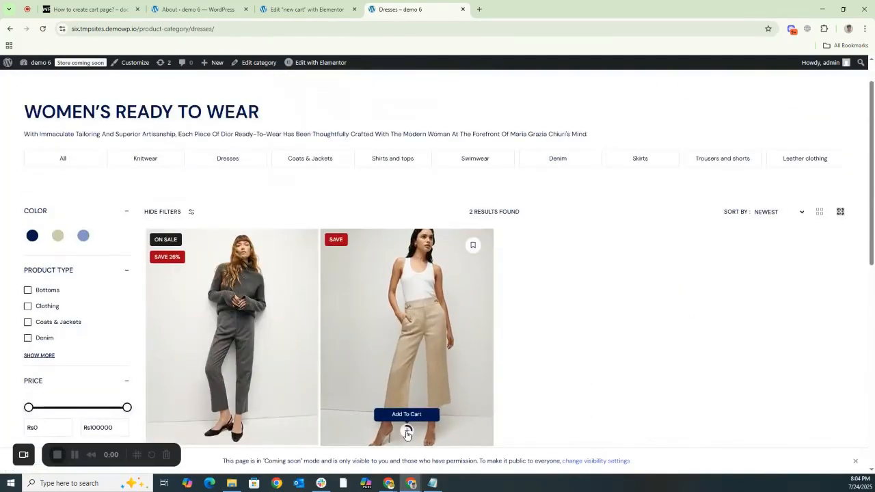
{"action": "left_click", "coordinate": [406, 433]}
{"action": "left_click", "coordinate": [681, 322]}
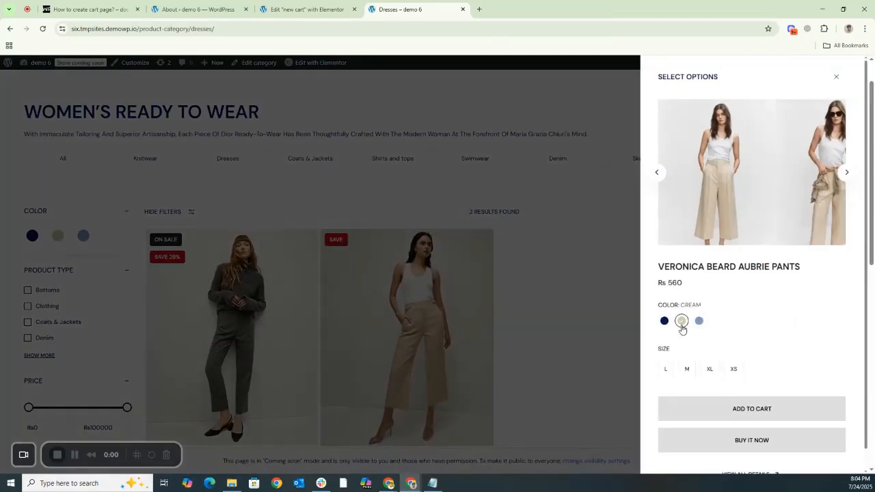
{"action": "left_click", "coordinate": [686, 370]}
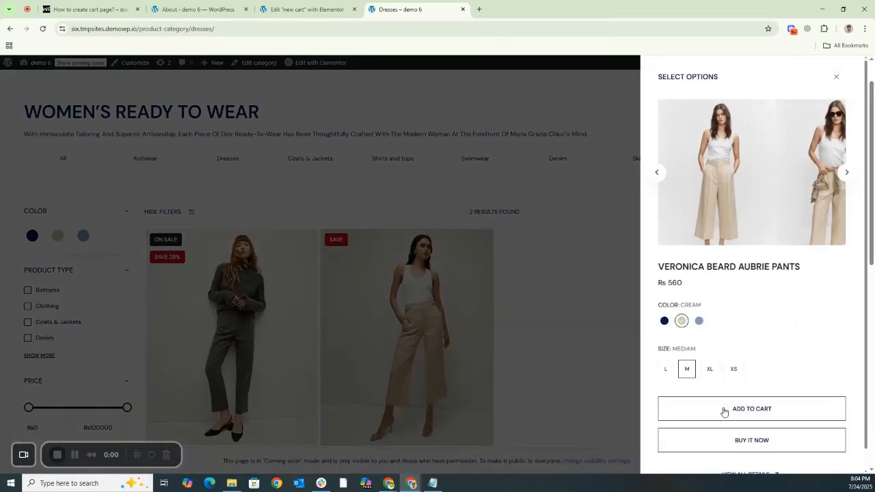
{"action": "left_click", "coordinate": [723, 410]}
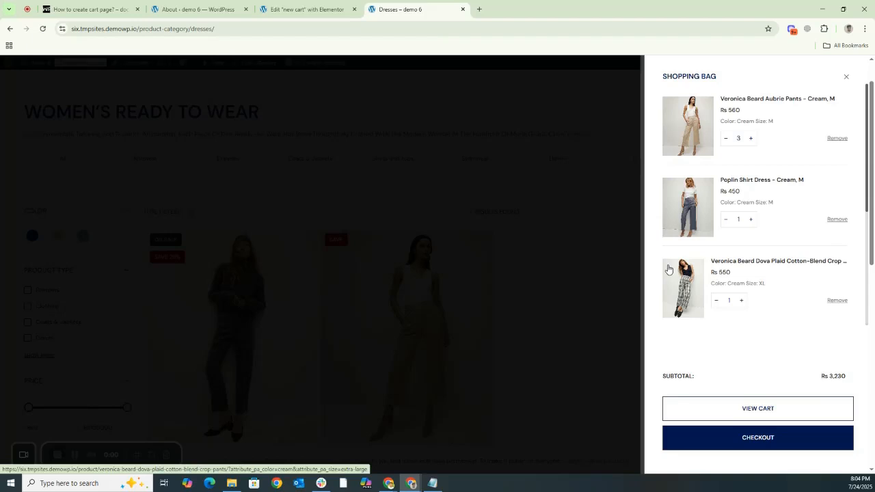
Step: View the full cart page and examine its quantities, subtotals, cart totals, checkout option and coupon field
{"action": "left_click", "coordinate": [722, 409]}
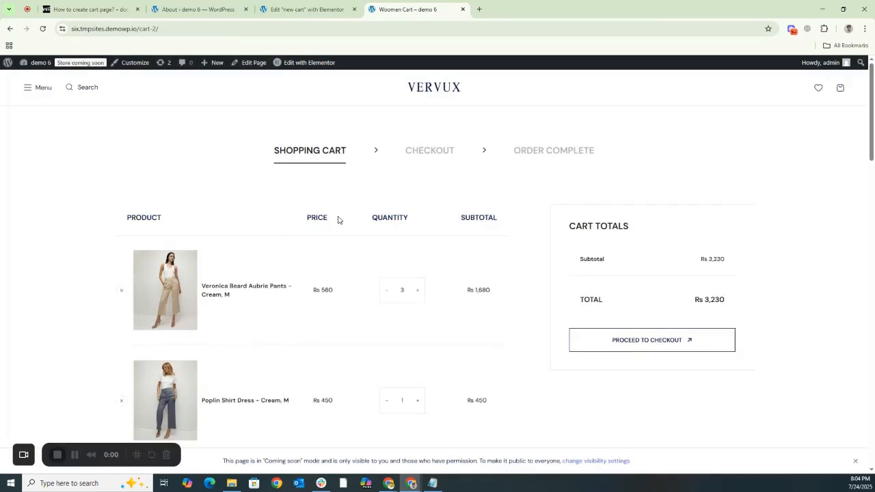
{"action": "scroll", "coordinate": [330, 236], "scroll_direction": "down", "scroll_amount": 2}
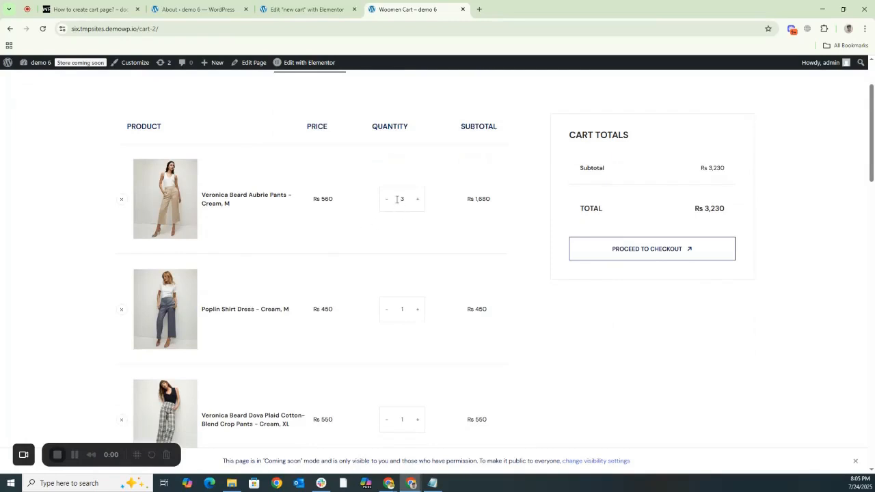
{"action": "scroll", "coordinate": [380, 305], "scroll_direction": "down", "scroll_amount": 1}
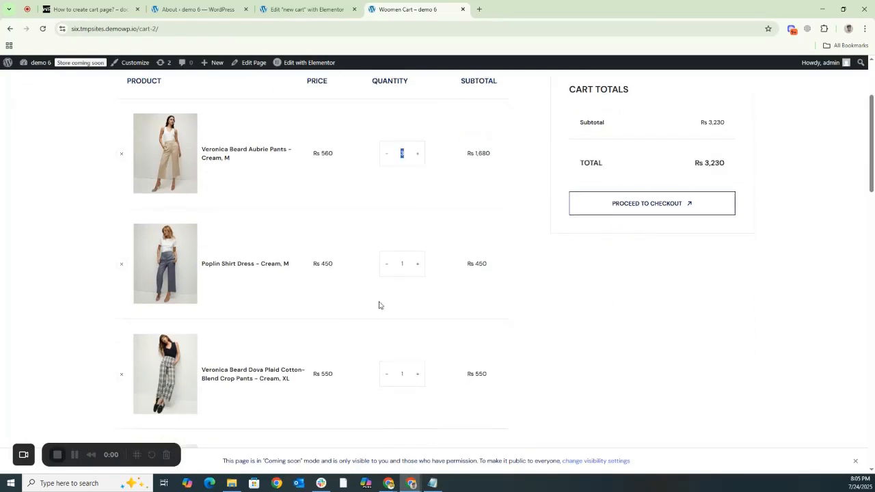
{"action": "left_click_drag", "start_coordinate": [462, 262], "coordinate": [545, 248]}
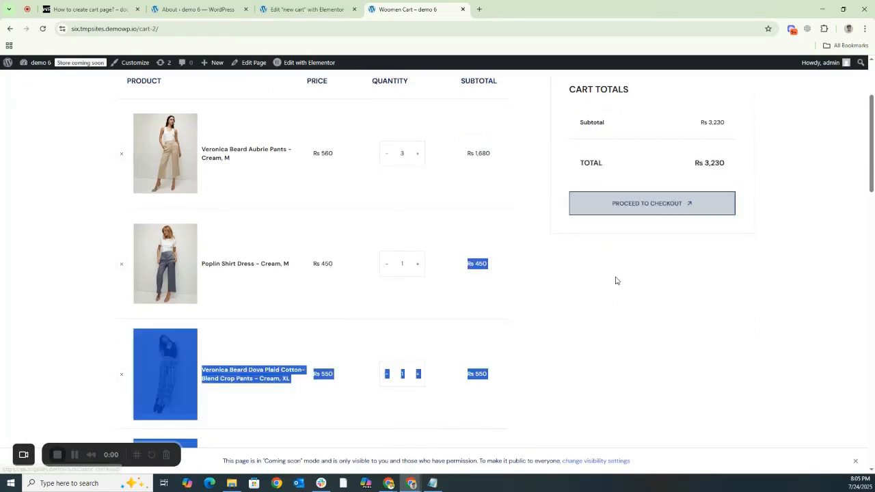
{"action": "left_click", "coordinate": [597, 205]}
{"action": "scroll", "coordinate": [447, 221], "scroll_direction": "down", "scroll_amount": 3}
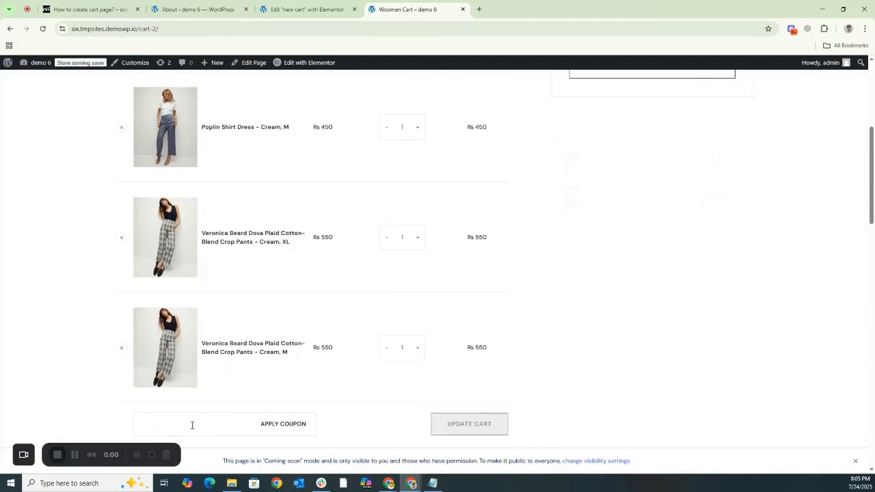
{"action": "scroll", "coordinate": [472, 308], "scroll_direction": "up", "scroll_amount": 3}
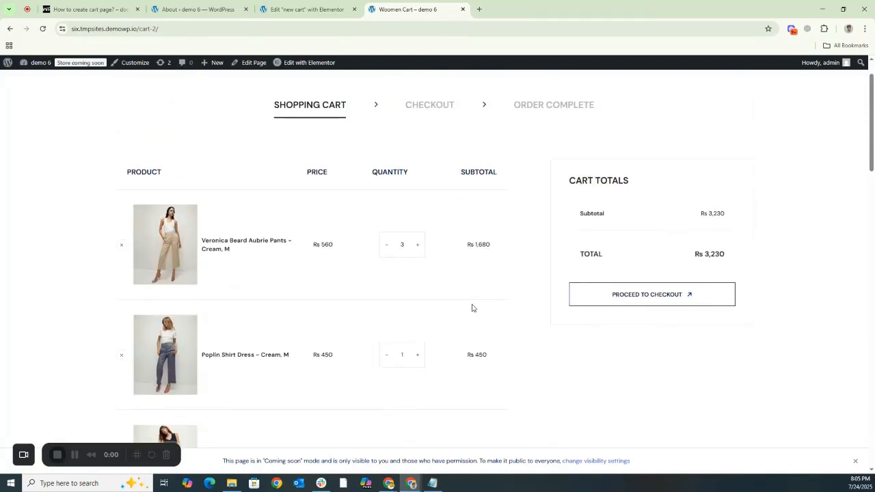
Step: Create a new WordPress page titled "cart new" in a separate browser tab and publish it
{"action": "left_click", "coordinate": [205, 9]}
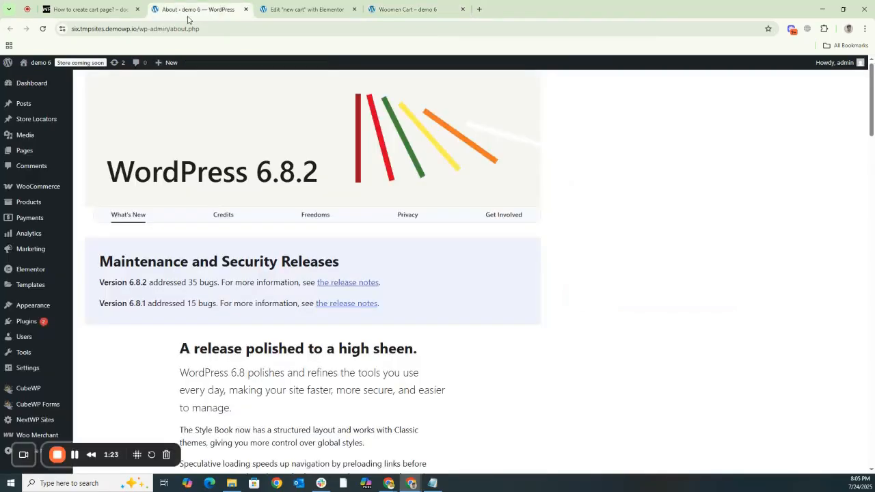
{"action": "mouse_move", "coordinate": [24, 151]}
{"action": "right_click", "coordinate": [88, 160]}
{"action": "left_click", "coordinate": [120, 172]}
{"action": "left_click", "coordinate": [421, 15]}
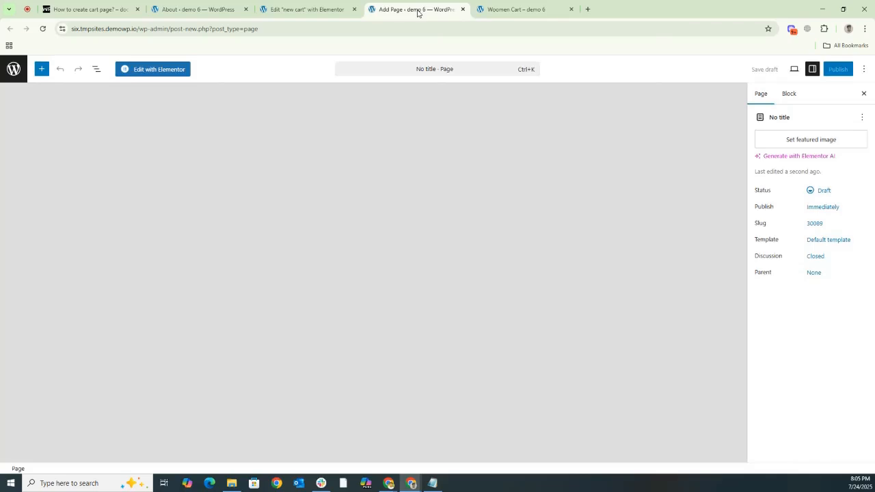
{"action": "type", "text": "c"}
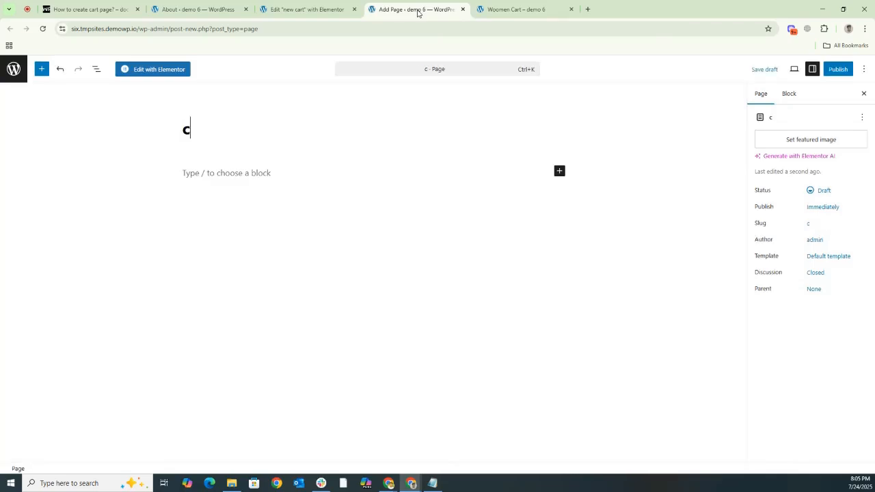
{"action": "type", "text": "art new"}
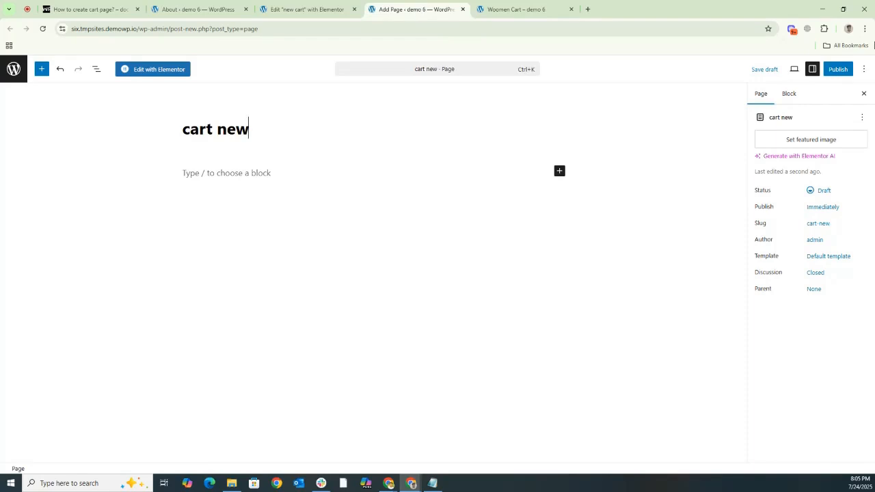
{"action": "left_click", "coordinate": [838, 69]}
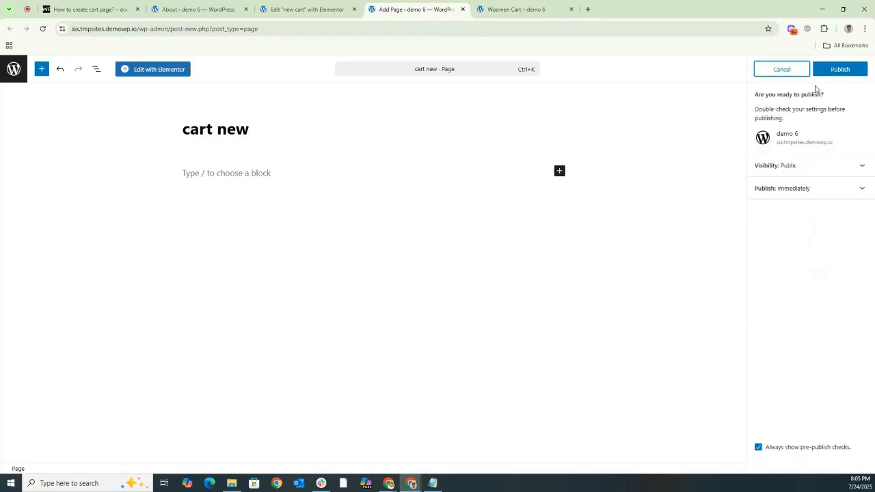
{"action": "left_click", "coordinate": [835, 69]}
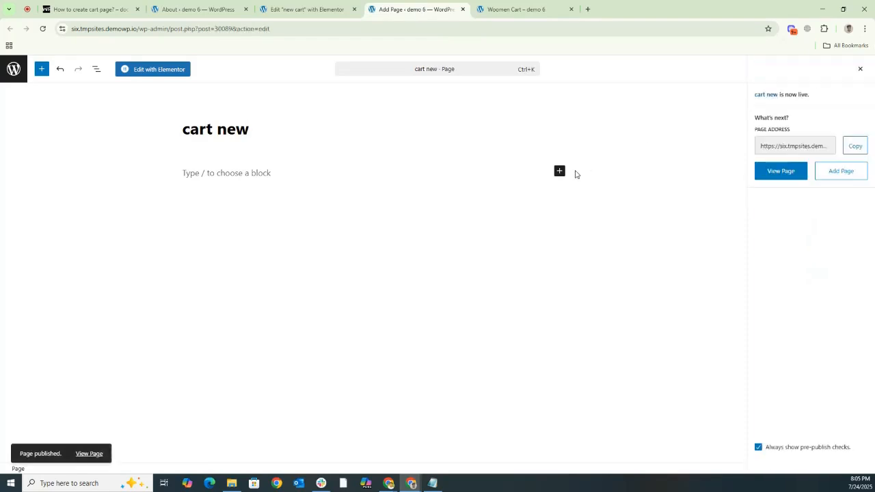
Step: Open the "cart new" page in Elementor and add a Shortcode widget to its empty content area
{"action": "left_click", "coordinate": [158, 69]}
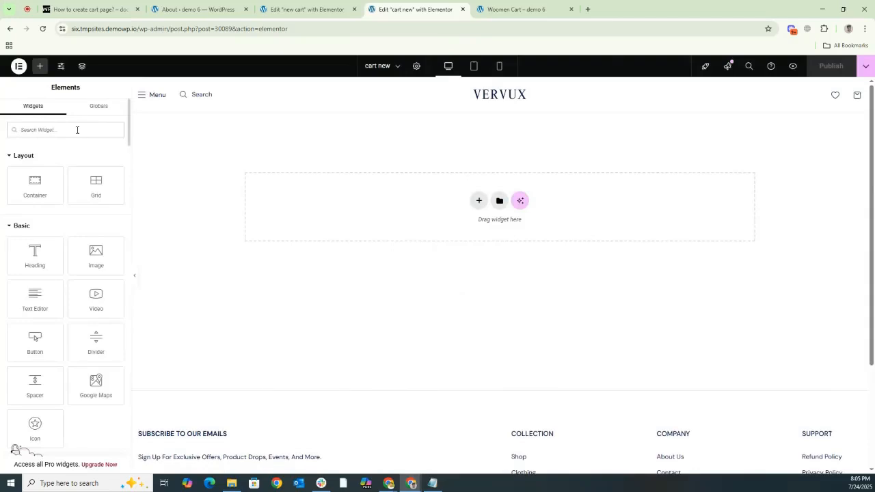
{"action": "type", "text": "s"}
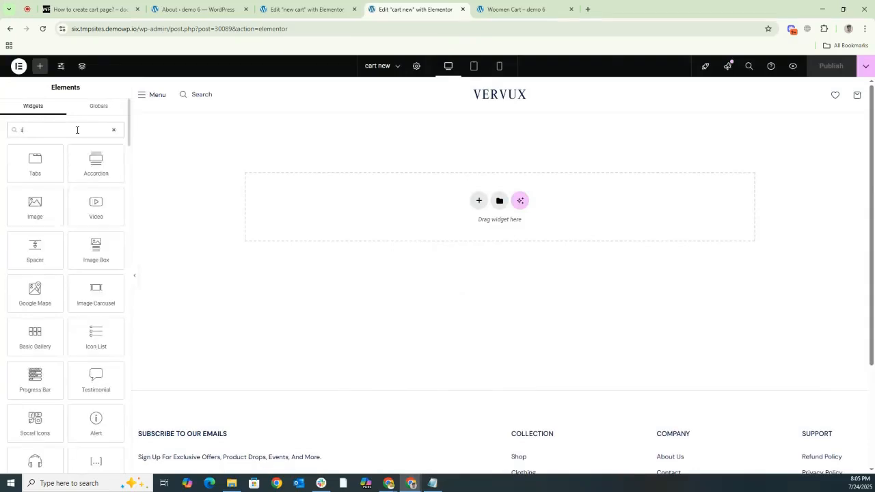
{"action": "type", "text": "hort"}
{"action": "left_click_drag", "start_coordinate": [34, 164], "coordinate": [426, 207]}
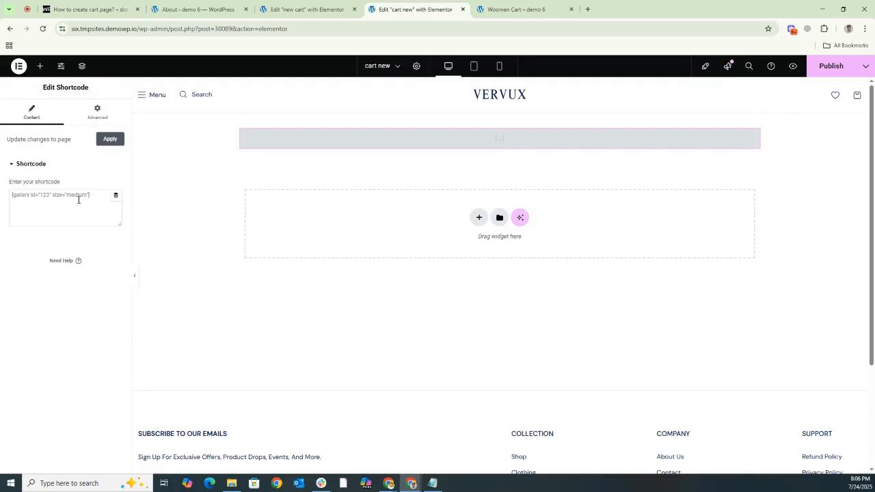
Step: Copy the [woocommerce_cart] shortcode from the cart page documentation into the Shortcode widget and publish the page
{"action": "left_click", "coordinate": [89, 10]}
{"action": "left_click_drag", "start_coordinate": [387, 179], "coordinate": [331, 178]}
{"action": "right_click", "coordinate": [351, 179]}
{"action": "left_click", "coordinate": [365, 192]}
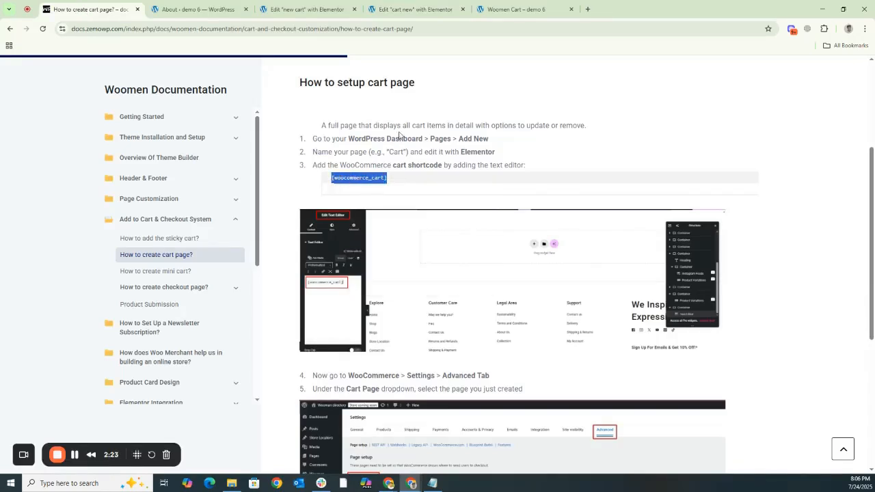
{"action": "left_click", "coordinate": [309, 9]}
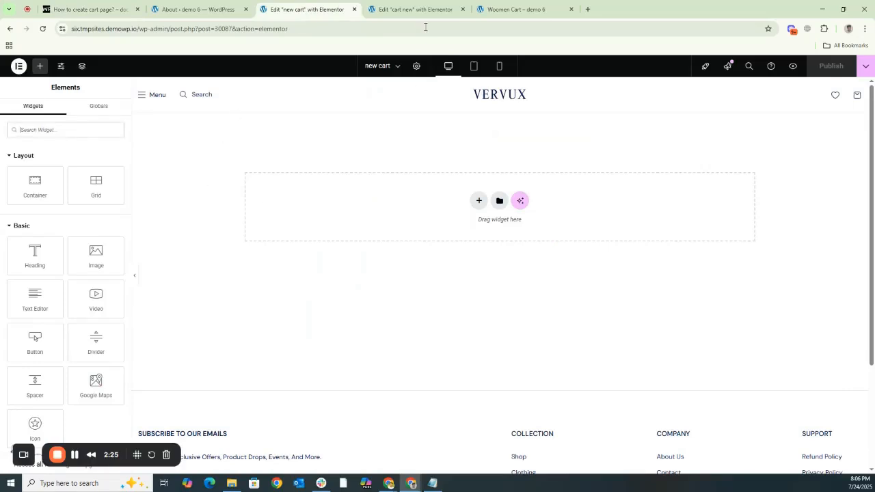
{"action": "left_click", "coordinate": [420, 10]}
{"action": "left_click", "coordinate": [54, 202]}
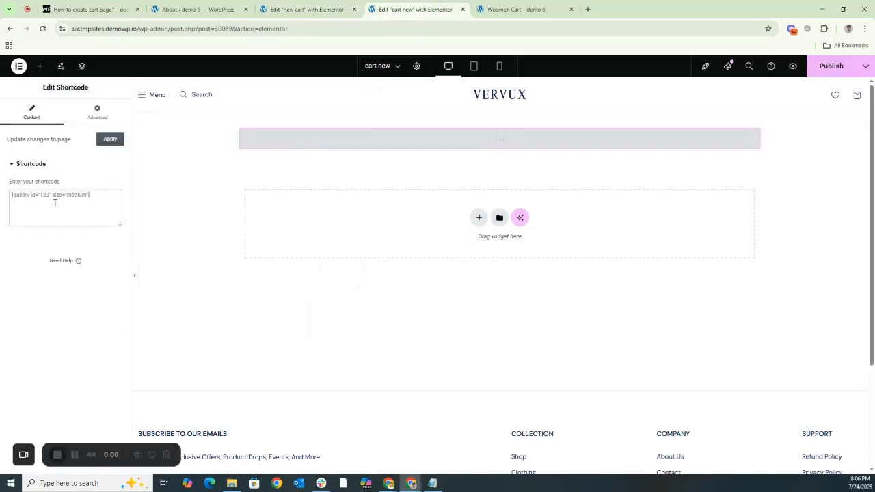
{"action": "key", "text": "ctrl+v"}
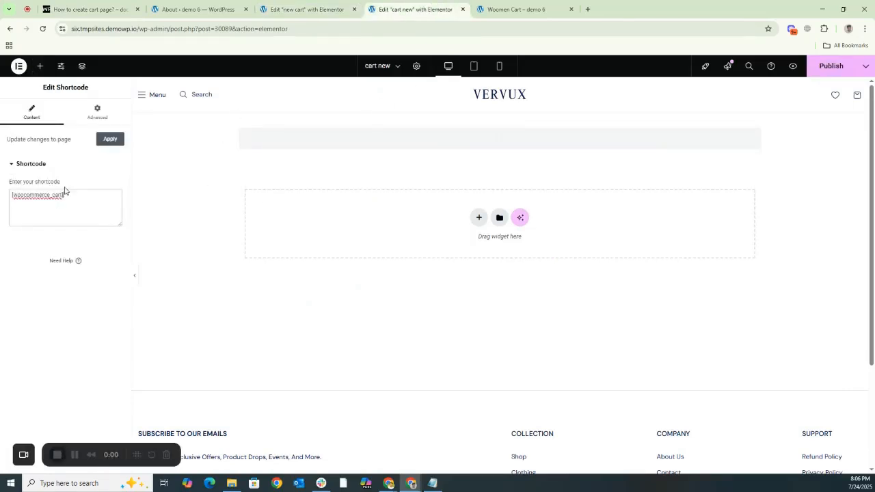
{"action": "scroll", "coordinate": [711, 293], "scroll_direction": "down", "scroll_amount": 4}
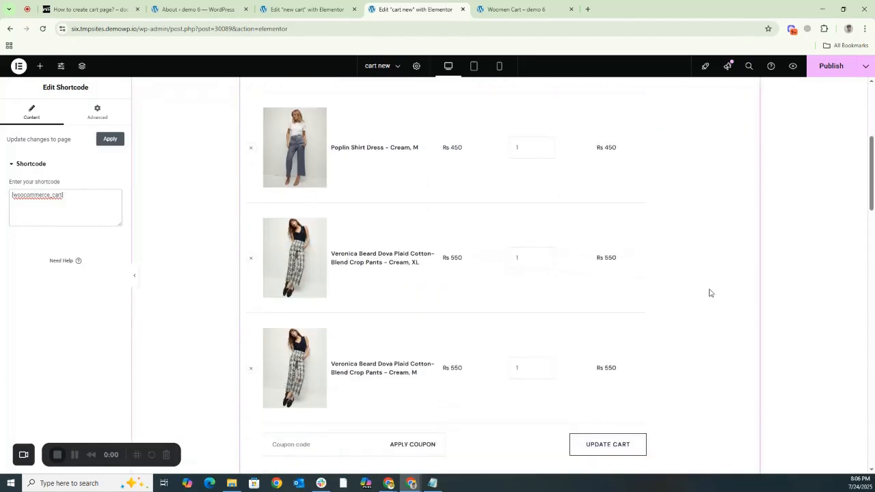
{"action": "left_click", "coordinate": [832, 68]}
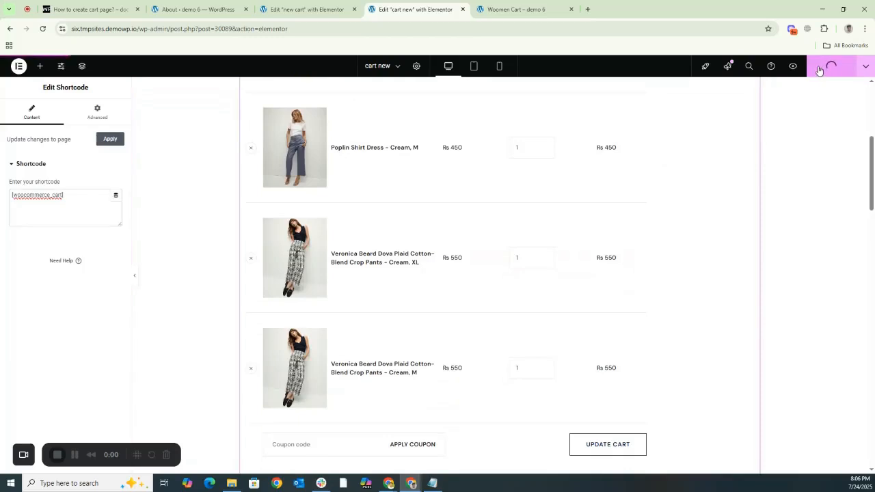
Step: View the store's cart from the home page and check which page slug its URL uses
{"action": "left_click", "coordinate": [518, 10]}
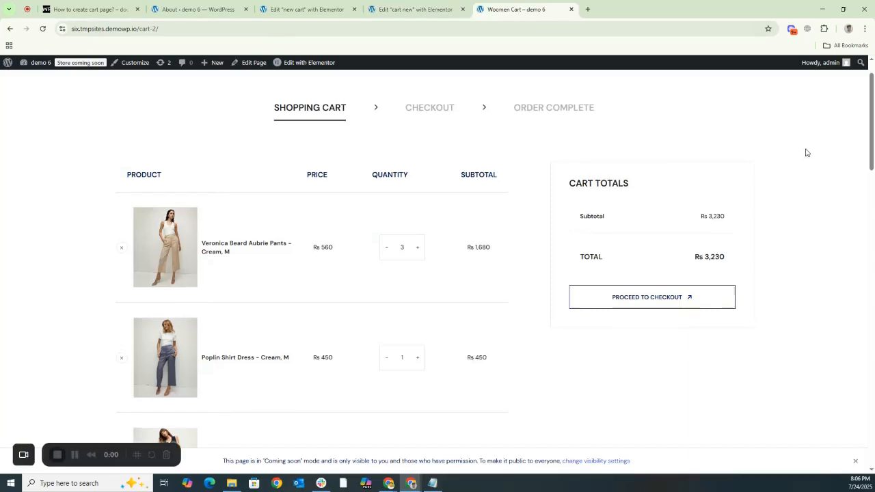
{"action": "left_click", "coordinate": [441, 89]}
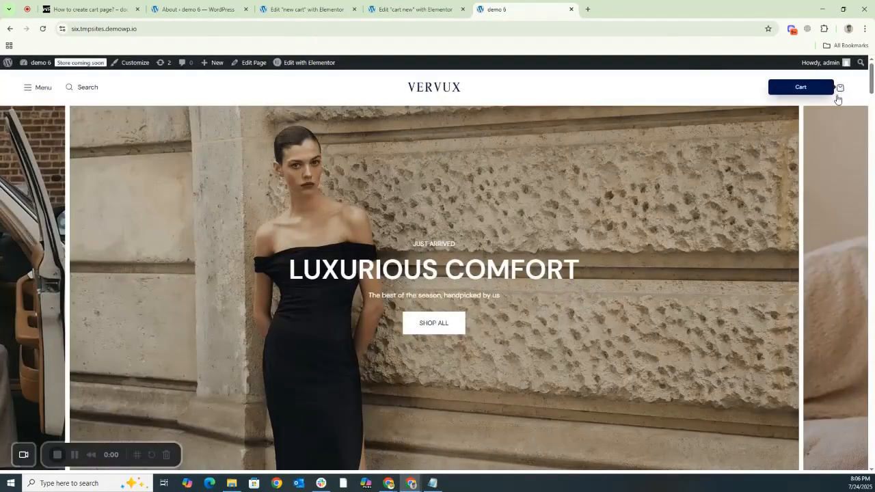
{"action": "left_click", "coordinate": [838, 96]}
{"action": "left_click", "coordinate": [741, 410]}
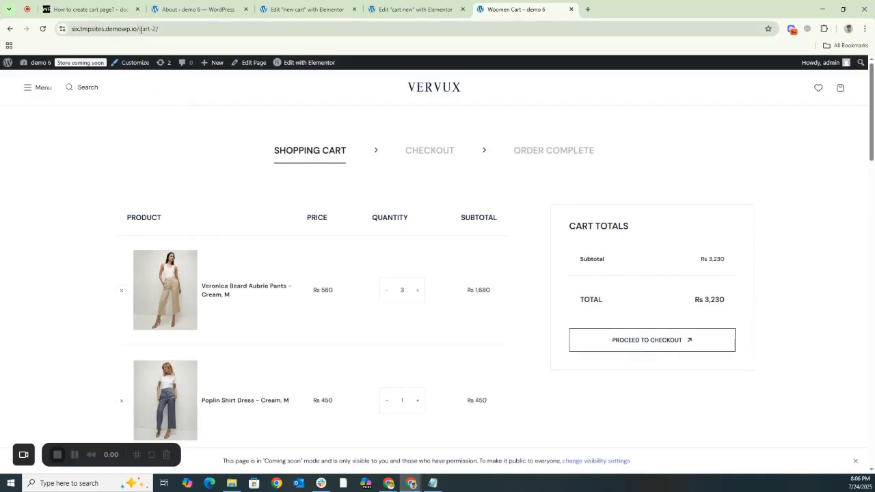
{"action": "left_click_drag", "start_coordinate": [141, 29], "coordinate": [158, 29]}
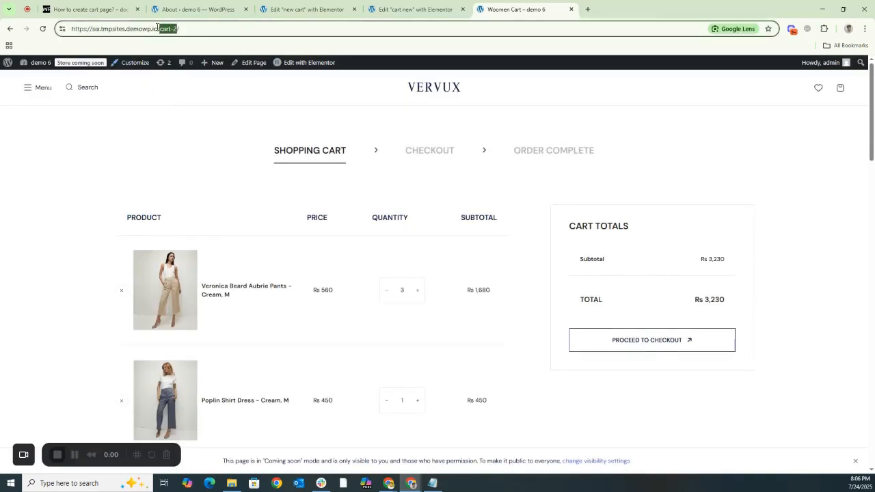
Step: Open the page setup section of WooCommerce's advanced settings in the WordPress admin and locate the cart page assignment
{"action": "left_click", "coordinate": [197, 18]}
{"action": "scroll", "coordinate": [48, 314], "scroll_direction": "down", "scroll_amount": 2}
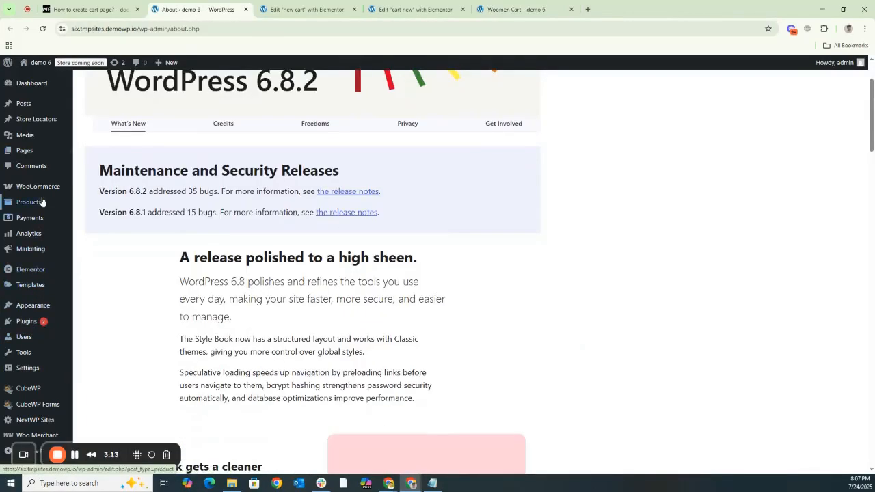
{"action": "mouse_move", "coordinate": [39, 189]}
{"action": "left_click", "coordinate": [94, 256]}
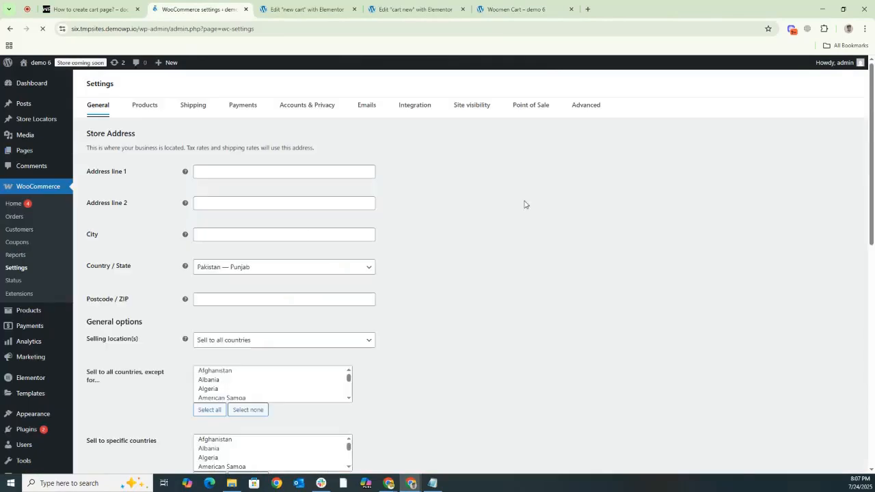
{"action": "left_click", "coordinate": [586, 106]}
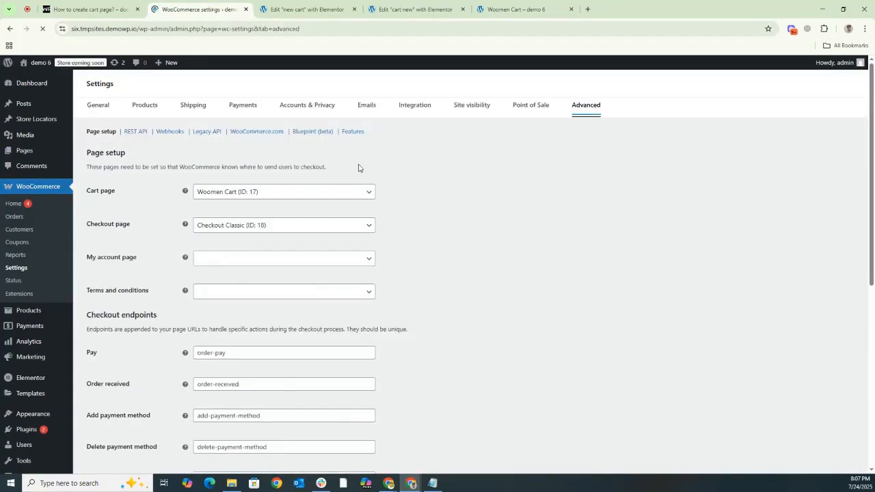
{"action": "left_click_drag", "start_coordinate": [129, 193], "coordinate": [90, 192]}
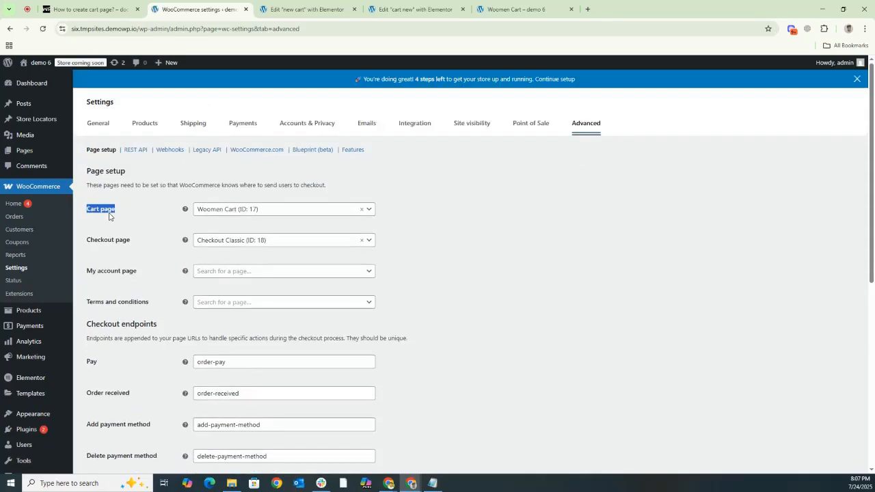
Step: Assign the "cart new" page as the WooCommerce cart page and save the settings
{"action": "left_click", "coordinate": [237, 215]}
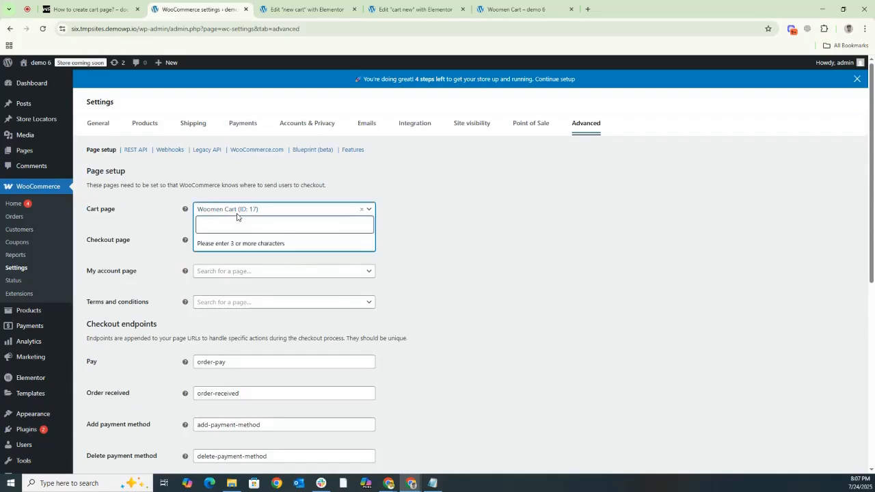
{"action": "type", "text": "new"}
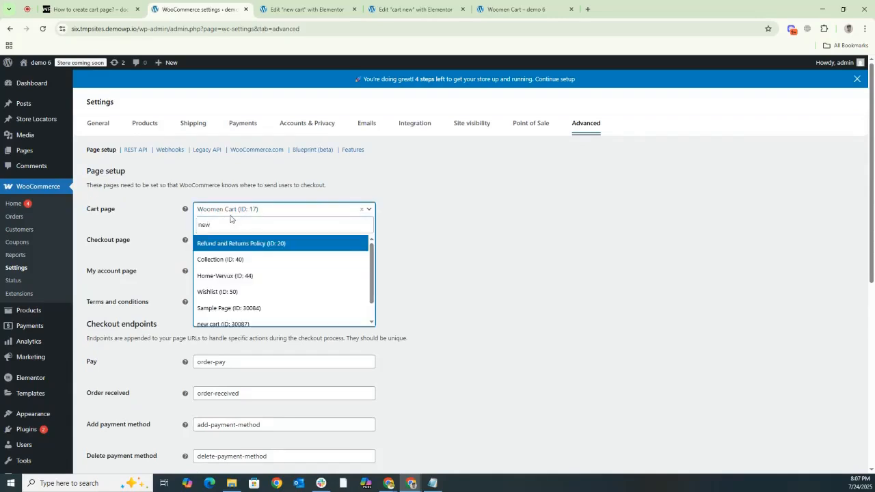
{"action": "scroll", "coordinate": [219, 277], "scroll_direction": "down", "scroll_amount": 1}
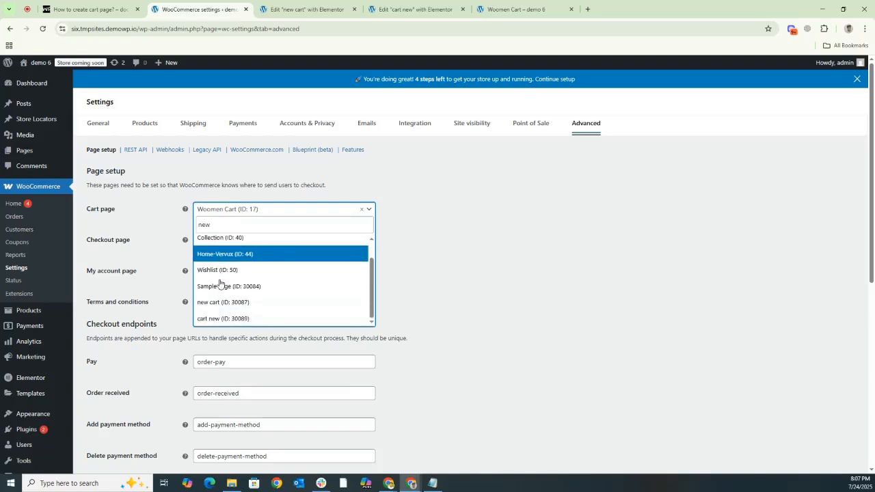
{"action": "left_click", "coordinate": [212, 319]}
{"action": "scroll", "coordinate": [166, 345], "scroll_direction": "down", "scroll_amount": 5}
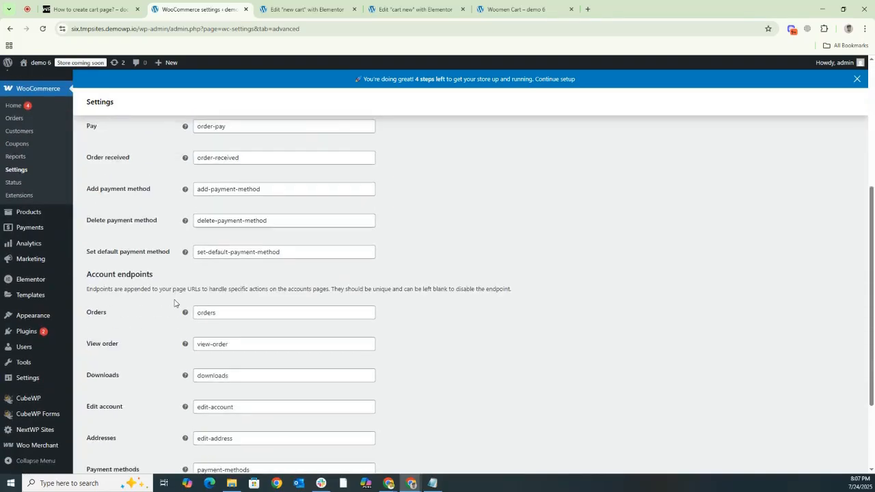
{"action": "left_click", "coordinate": [115, 455]}
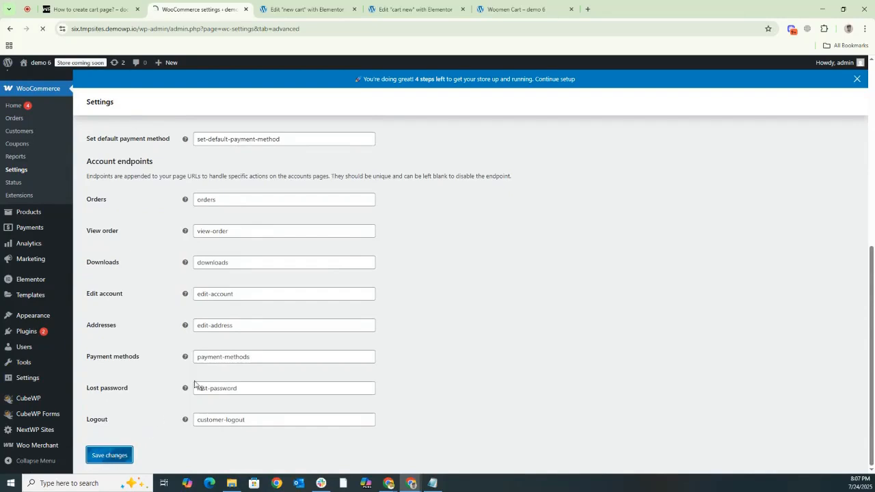
Step: View the store's cart from the home page and check its URL slug and the layout of its contents
{"action": "left_click", "coordinate": [520, 8]}
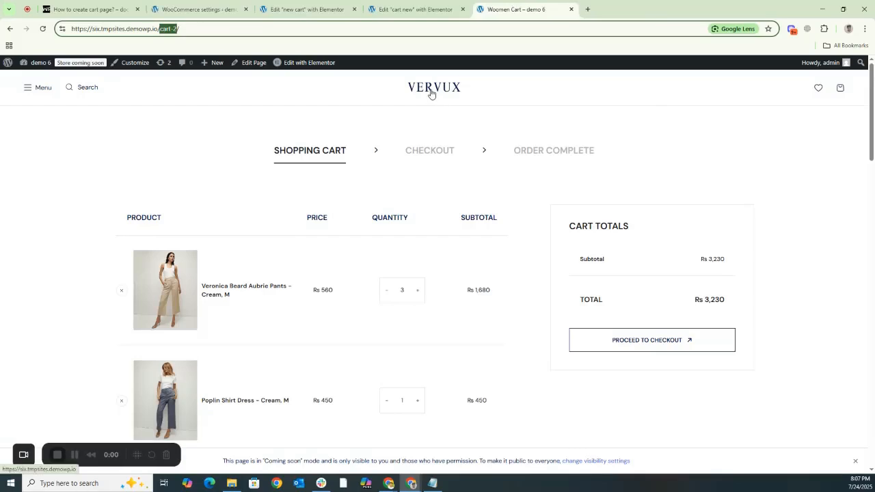
{"action": "left_click", "coordinate": [431, 93]}
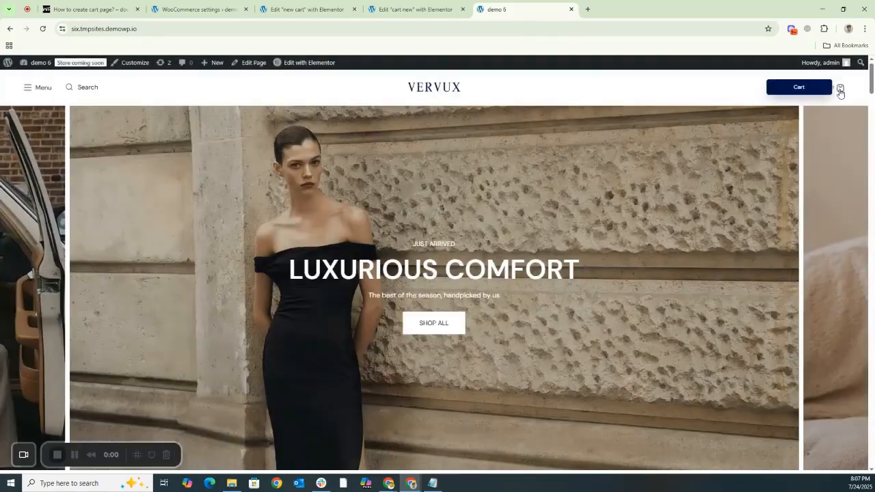
{"action": "left_click", "coordinate": [840, 90]}
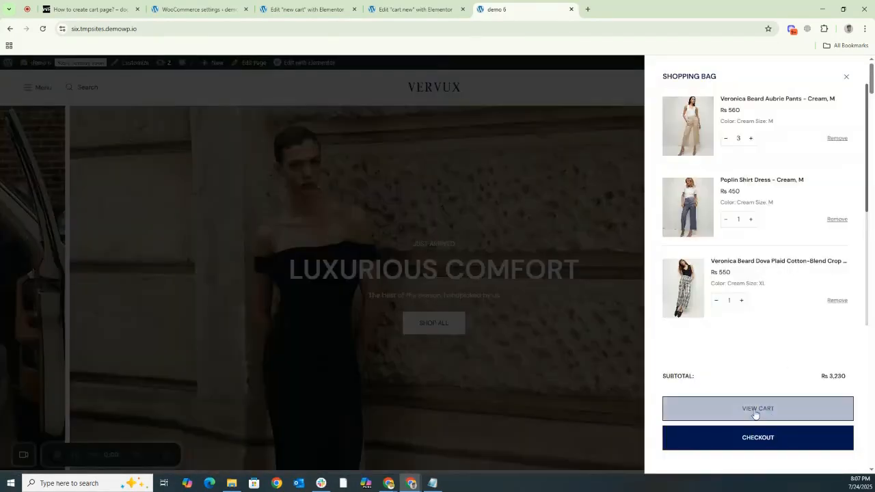
{"action": "left_click", "coordinate": [754, 410]}
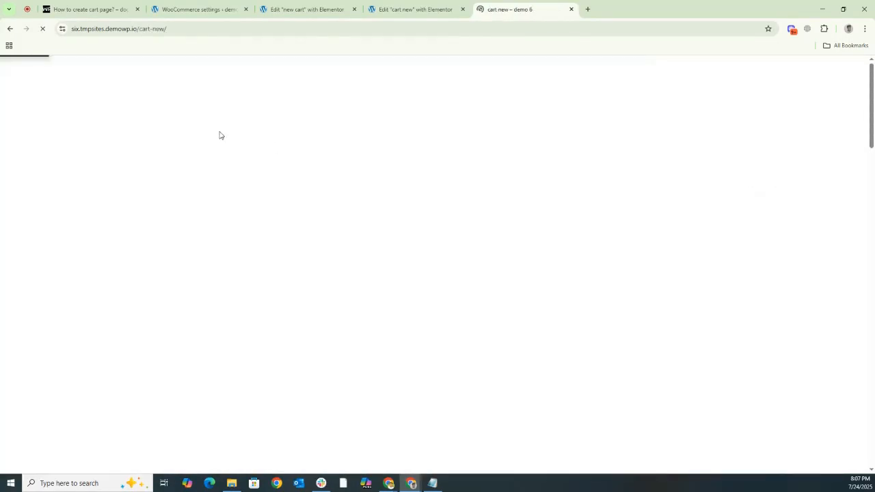
{"action": "left_click_drag", "start_coordinate": [139, 29], "coordinate": [162, 28]}
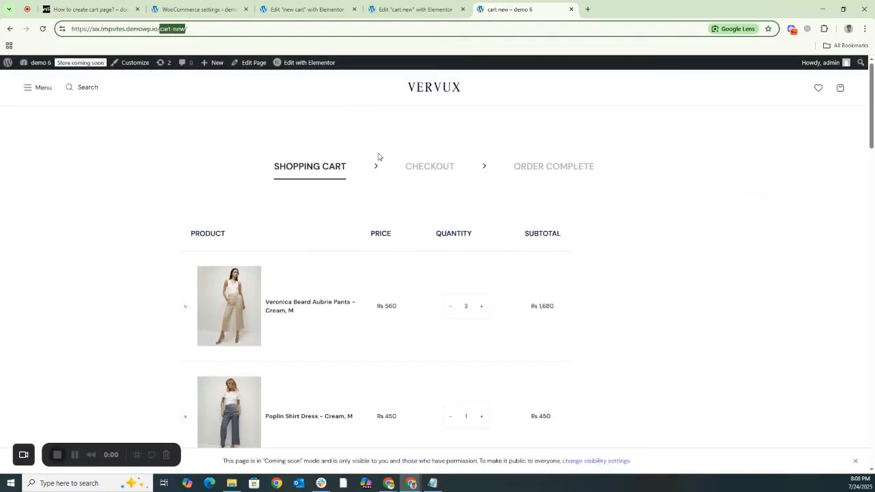
{"action": "scroll", "coordinate": [369, 219], "scroll_direction": "down", "scroll_amount": 2}
{"action": "scroll", "coordinate": [369, 219], "scroll_direction": "down", "scroll_amount": 2}
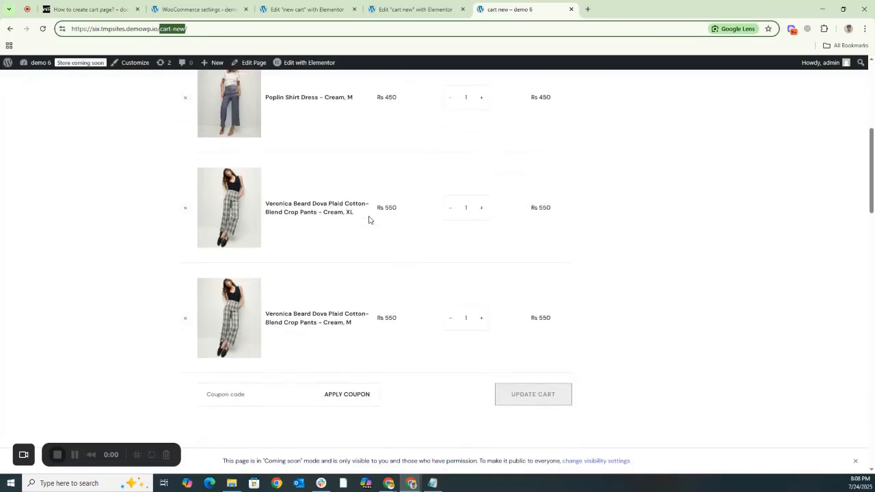
{"action": "scroll", "coordinate": [368, 220], "scroll_direction": "up", "scroll_amount": 1}
{"action": "scroll", "coordinate": [368, 219], "scroll_direction": "up", "scroll_amount": 3}
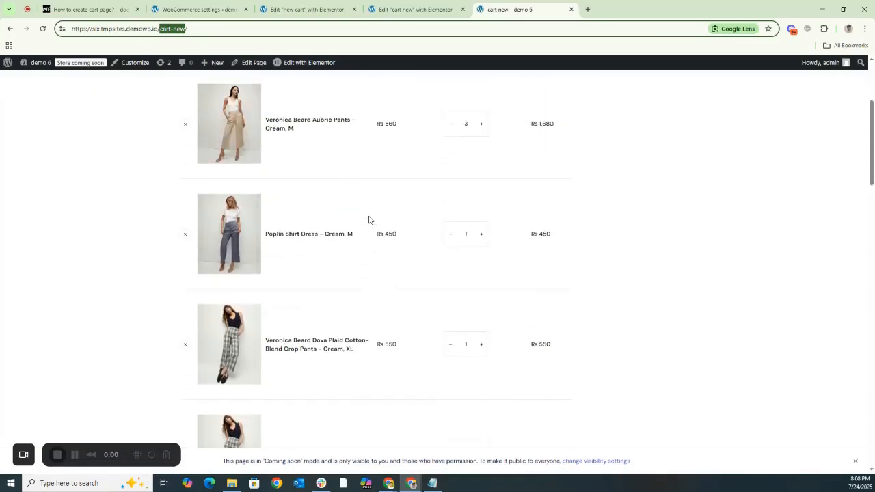
Step: Set the content width of the container holding the cart shortcode to Full Width in Elementor and publish the page
{"action": "left_click", "coordinate": [410, 8]}
{"action": "scroll", "coordinate": [389, 236], "scroll_direction": "up", "scroll_amount": 6}
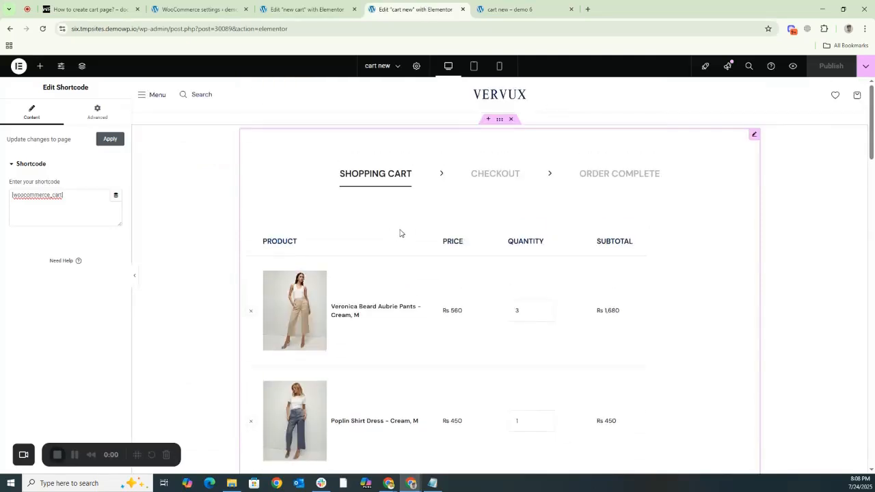
{"action": "left_click", "coordinate": [499, 122]}
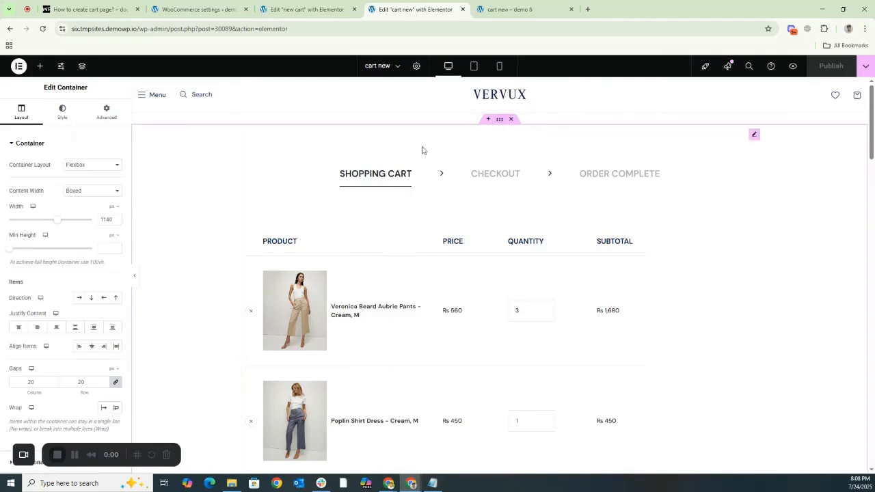
{"action": "left_click", "coordinate": [118, 191]}
{"action": "left_click", "coordinate": [75, 213]}
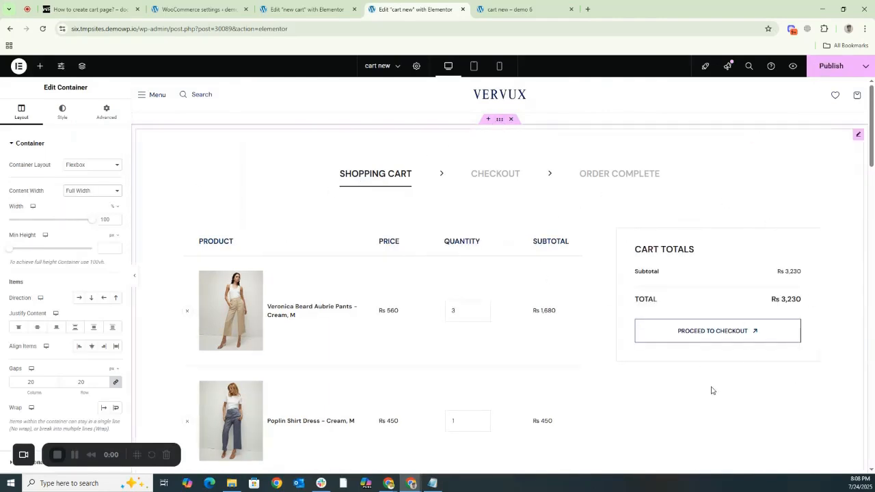
{"action": "left_click", "coordinate": [829, 66]}
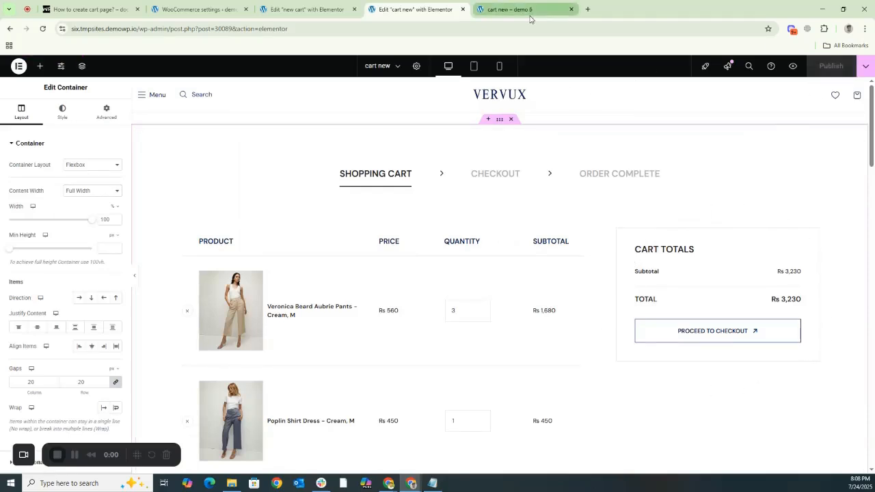
Step: Reload the live cart page and check the layout of the product table and cart totals
{"action": "left_click", "coordinate": [527, 15]}
{"action": "left_click", "coordinate": [44, 30]}
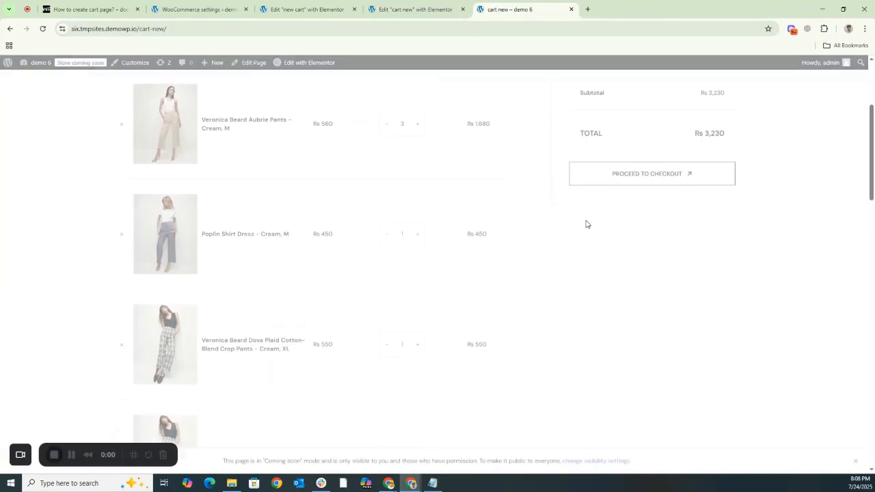
{"action": "scroll", "coordinate": [380, 184], "scroll_direction": "up", "scroll_amount": 2}
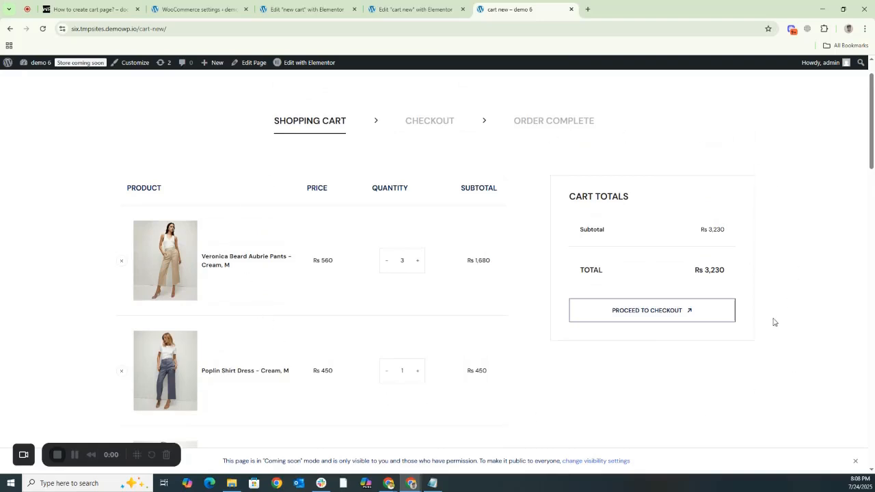
Step: Insert a new section above the cart container in Elementor and place a CubeWP Posts widget in it
{"action": "left_click", "coordinate": [408, 9]}
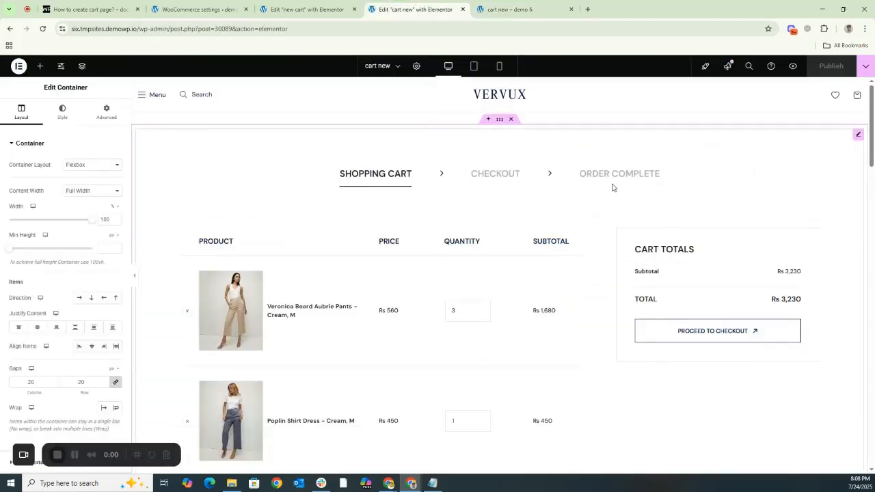
{"action": "left_click", "coordinate": [488, 119]}
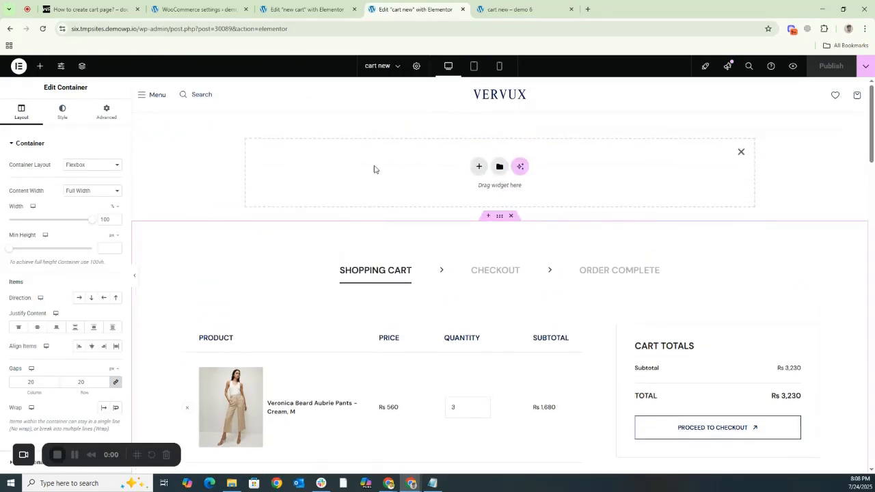
{"action": "left_click", "coordinate": [39, 66]}
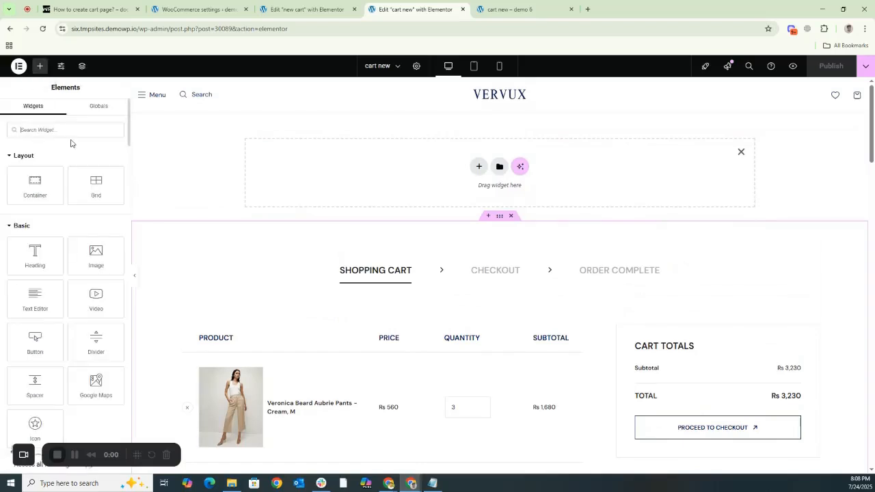
{"action": "type", "text": "po"}
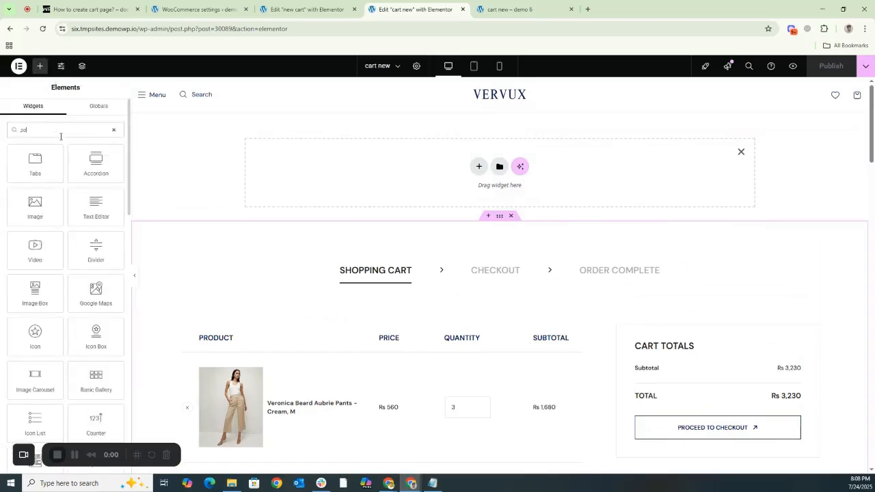
{"action": "type", "text": "s"}
{"action": "left_click_drag", "start_coordinate": [95, 166], "coordinate": [449, 184]}
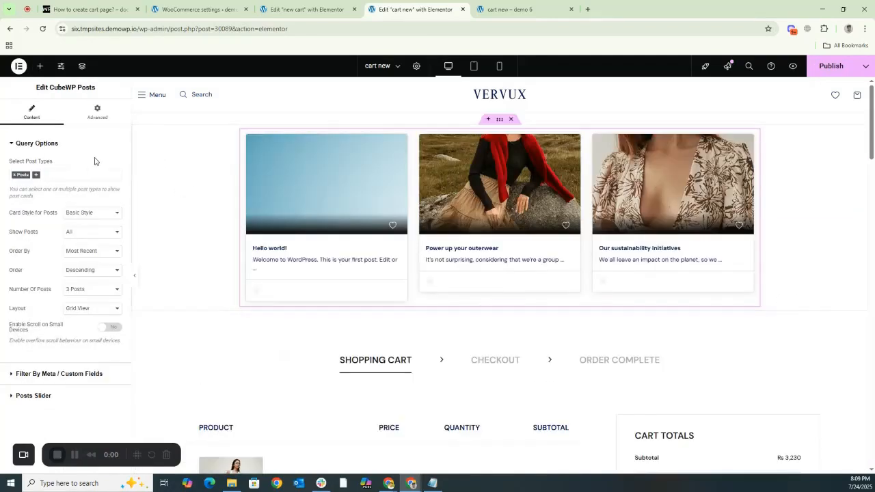
Step: Set the CubeWP Posts widget to show only the Products post type
{"action": "left_click", "coordinate": [14, 175]}
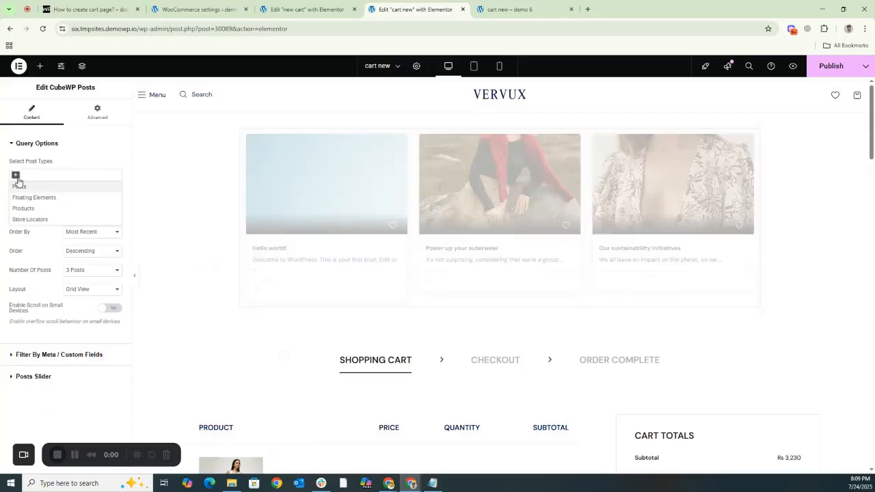
{"action": "left_click", "coordinate": [15, 176]}
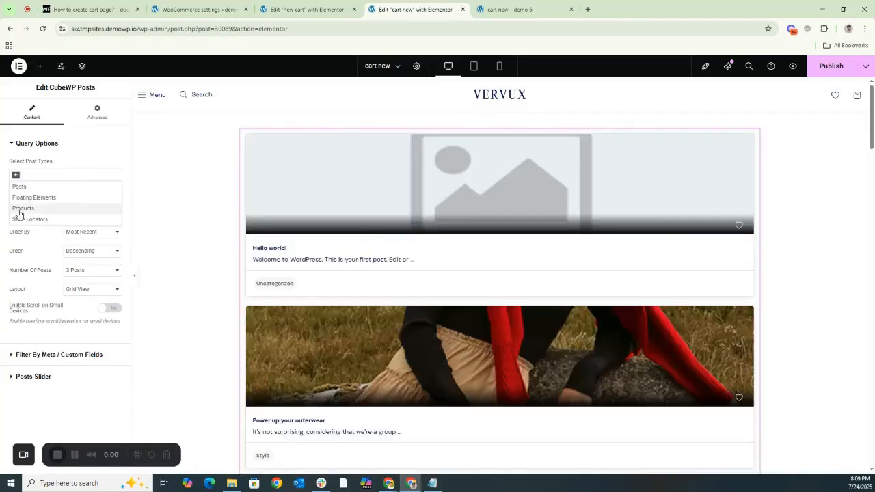
{"action": "left_click", "coordinate": [19, 211]}
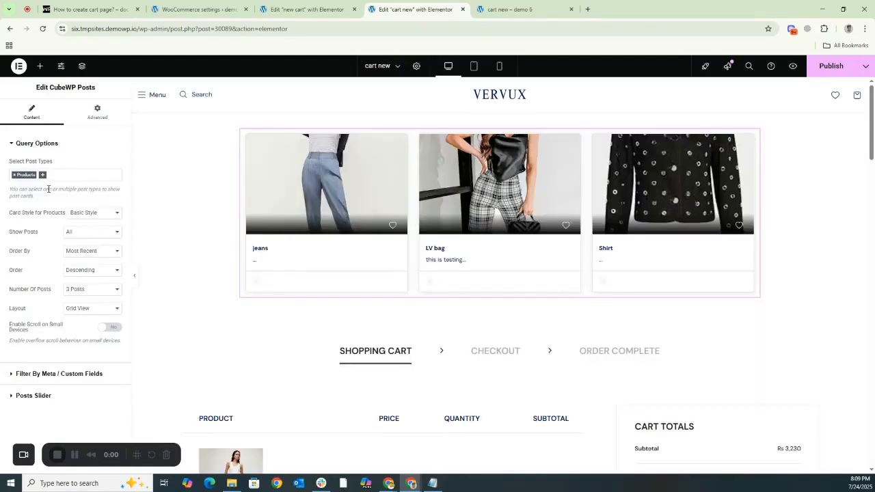
Step: Try the fashion-v3-card-2 card style on the products and switch them to fashion-v3-card-4
{"action": "left_click", "coordinate": [79, 213]}
{"action": "left_click", "coordinate": [80, 244]}
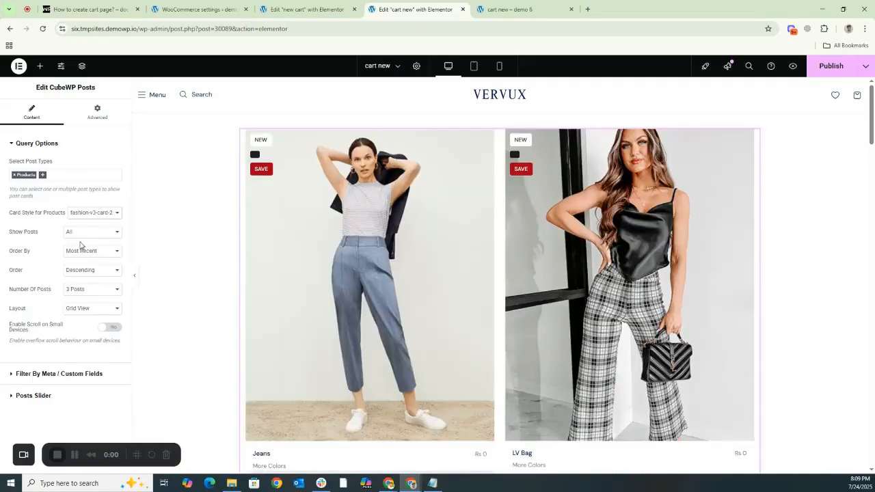
{"action": "left_click", "coordinate": [82, 216]}
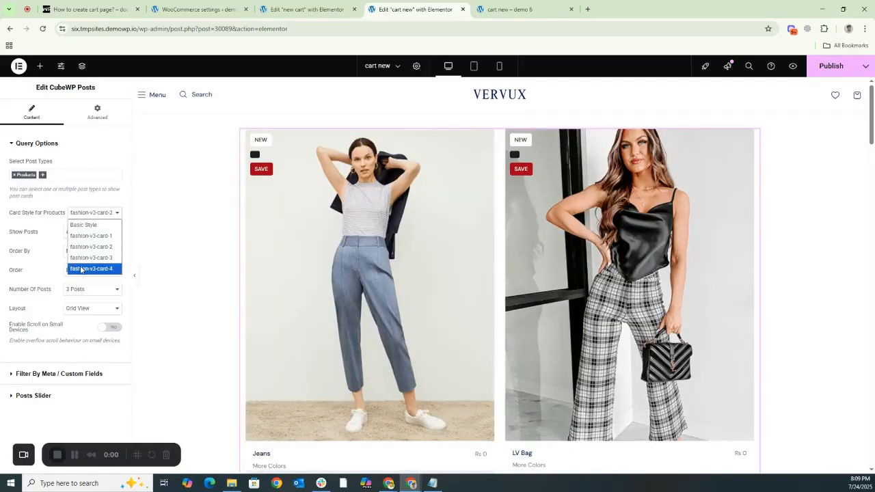
{"action": "left_click", "coordinate": [82, 268]}
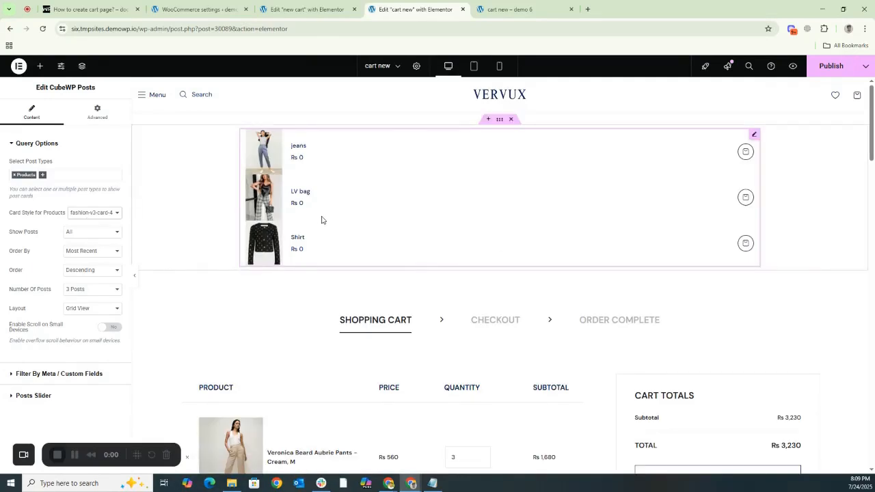
Step: Set the CubeWP Posts widget's layout to List View and its product card style to fashion-v3-card-1
{"action": "left_click", "coordinate": [77, 308]}
{"action": "left_click", "coordinate": [77, 332]}
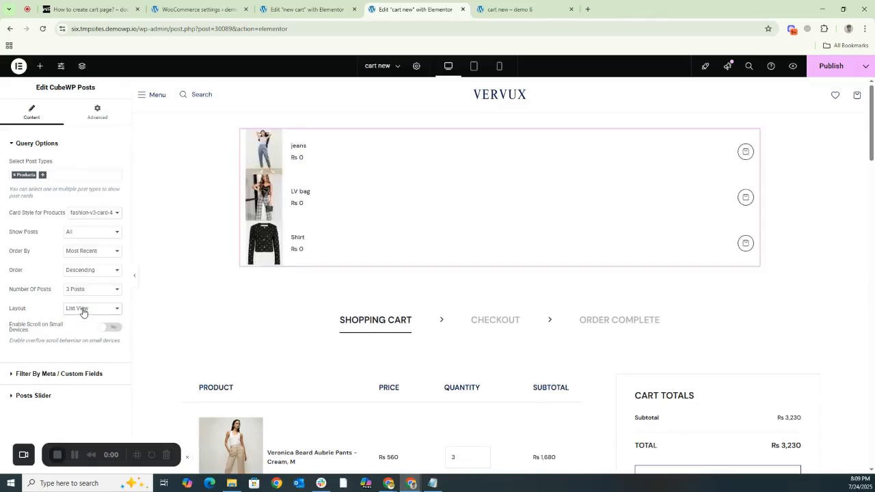
{"action": "left_click", "coordinate": [96, 217]}
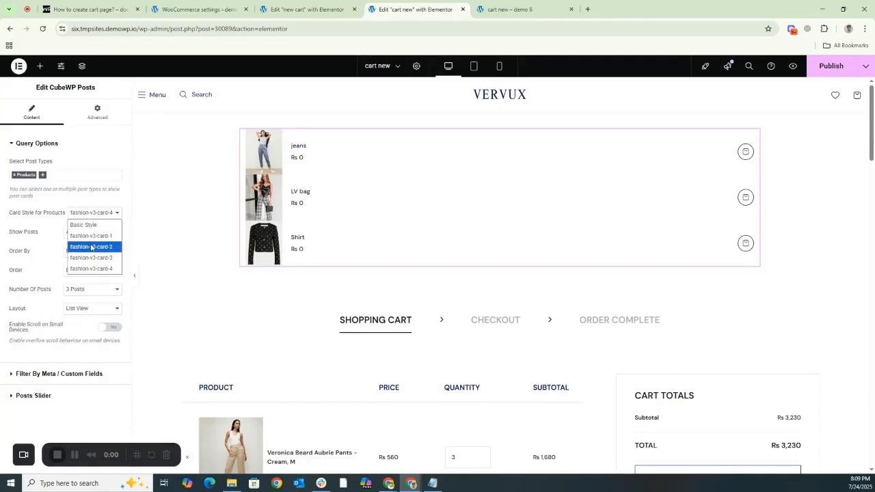
{"action": "left_click", "coordinate": [91, 247]}
{"action": "left_click", "coordinate": [97, 215]}
{"action": "left_click", "coordinate": [96, 237]}
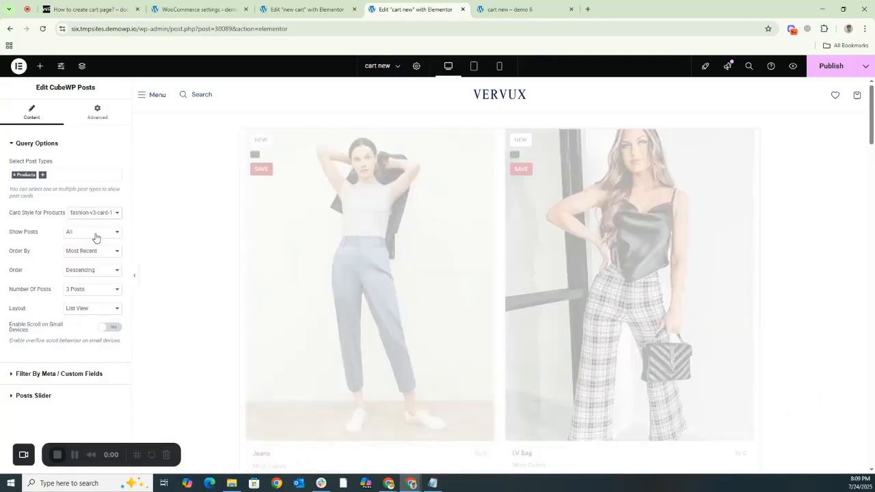
Step: Set the product cards' layout to Grid View and the number of posts to 16
{"action": "left_click", "coordinate": [40, 397]}
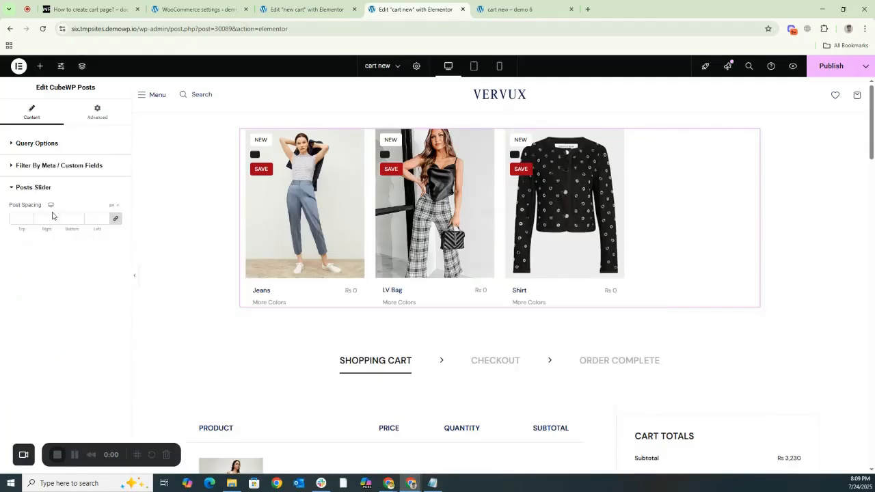
{"action": "left_click", "coordinate": [46, 145]}
{"action": "left_click", "coordinate": [88, 309]}
{"action": "left_click", "coordinate": [75, 320]}
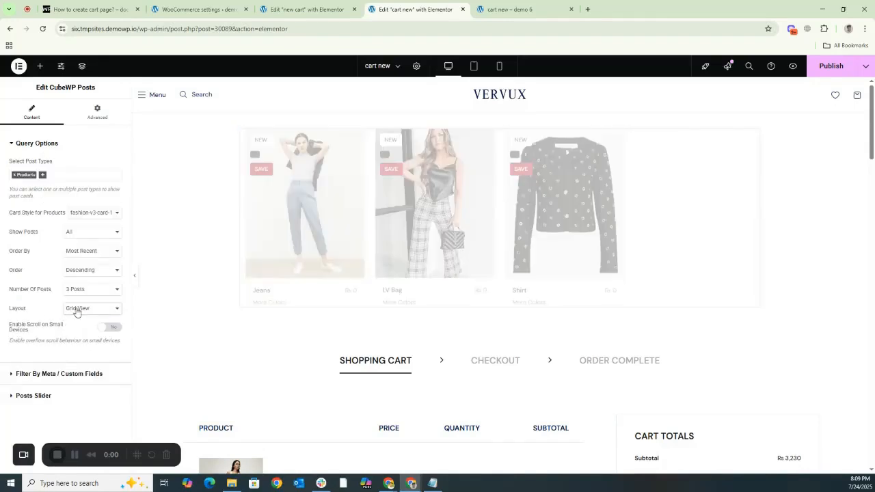
{"action": "left_click", "coordinate": [83, 290]}
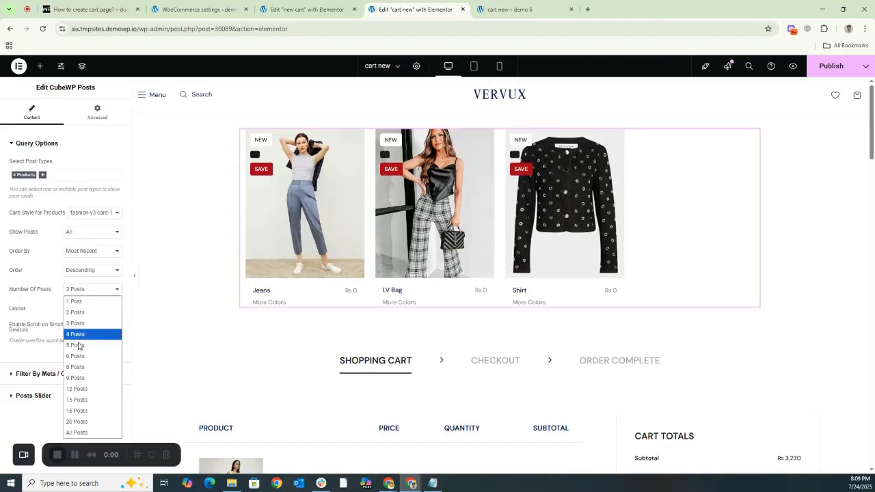
{"action": "left_click", "coordinate": [77, 411]}
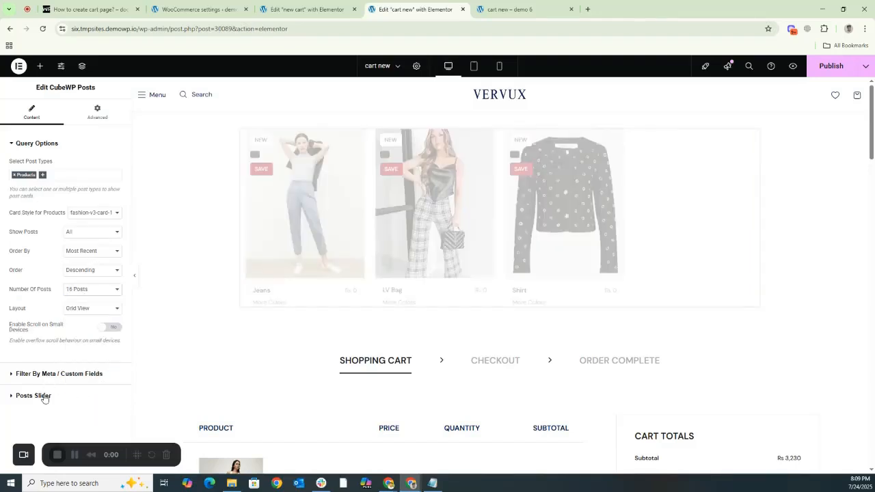
Step: Enable the posts slider for the products with 4 slides to show, and publish the page
{"action": "left_click", "coordinate": [44, 397]}
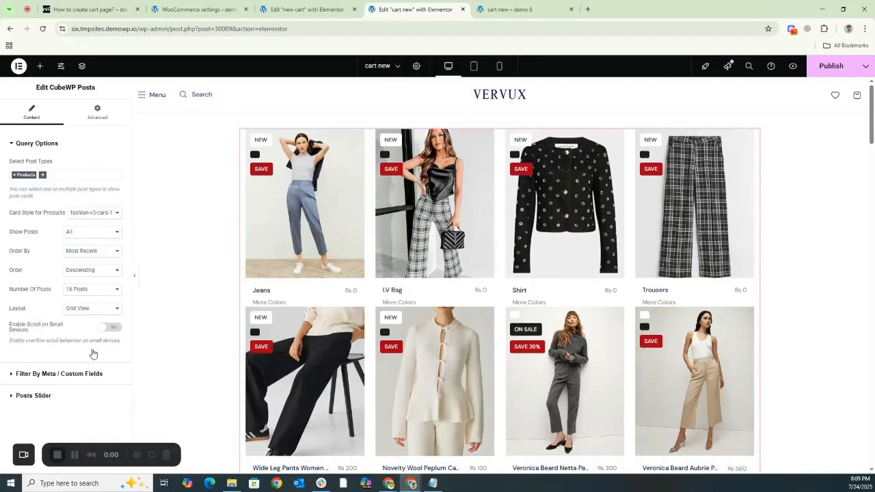
{"action": "left_click", "coordinate": [111, 208]}
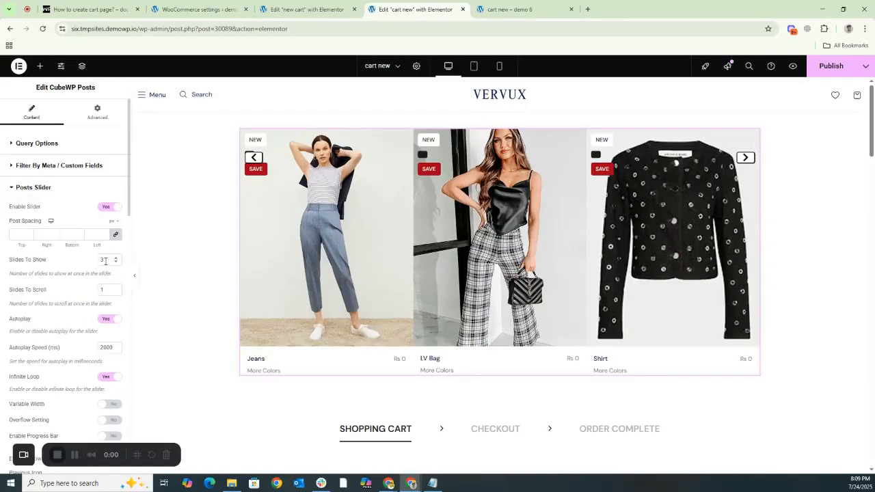
{"action": "left_click_drag", "start_coordinate": [106, 261], "coordinate": [96, 264]}
{"action": "type", "text": "4"}
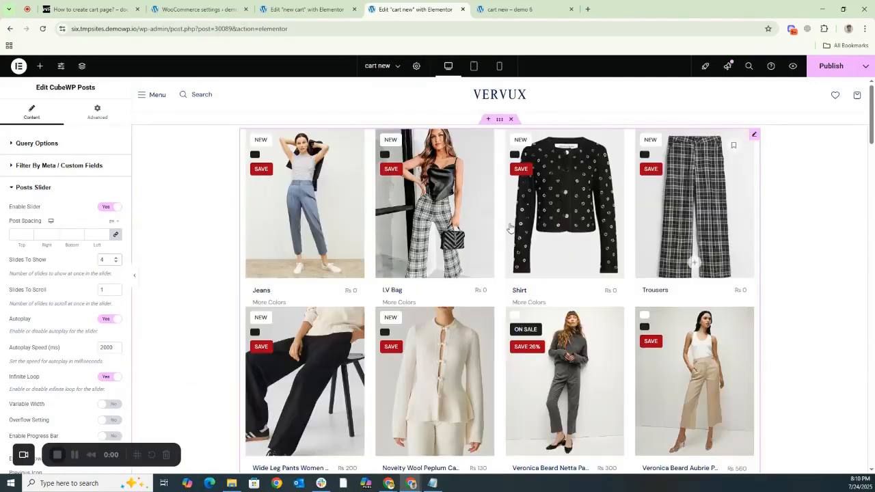
{"action": "left_click", "coordinate": [832, 65]}
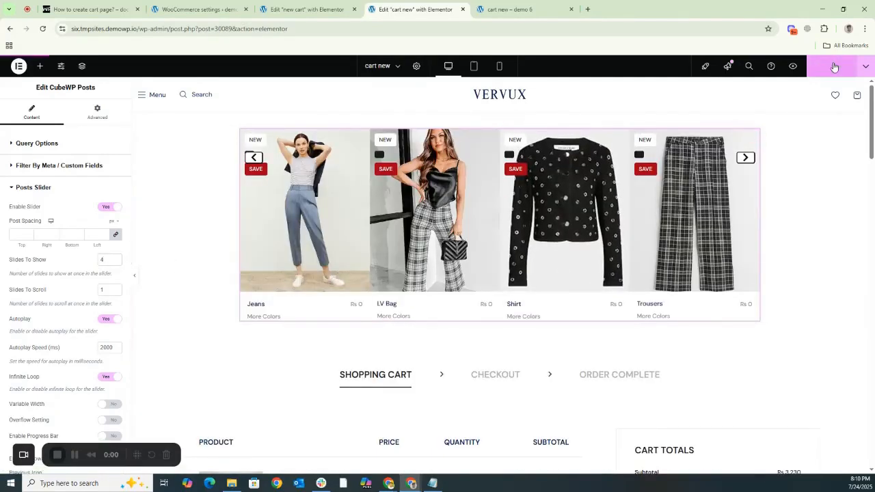
Step: Reload the live cart page to check the product slider, cart table and totals, and proceed to checkout
{"action": "left_click", "coordinate": [514, 9]}
{"action": "left_click", "coordinate": [42, 29]}
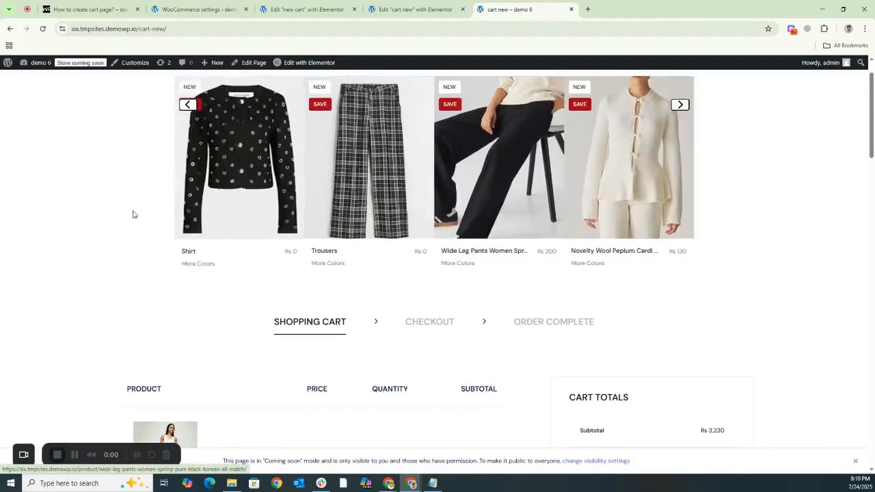
{"action": "scroll", "coordinate": [132, 214], "scroll_direction": "down", "scroll_amount": 2}
{"action": "scroll", "coordinate": [417, 233], "scroll_direction": "down", "scroll_amount": 1}
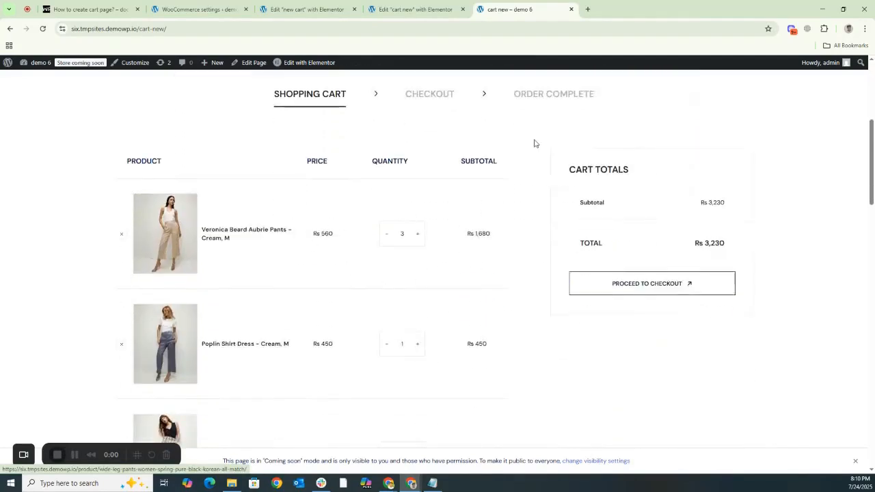
{"action": "scroll", "coordinate": [624, 212], "scroll_direction": "down", "scroll_amount": 1}
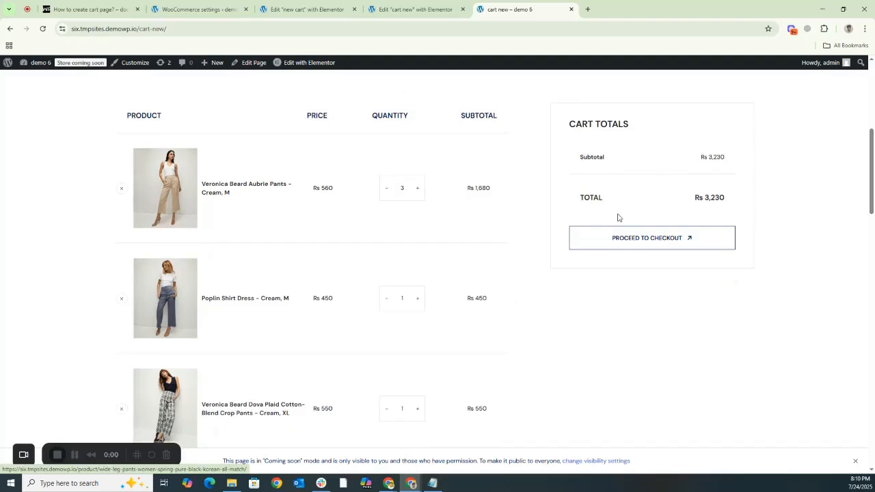
{"action": "left_click", "coordinate": [620, 238]}
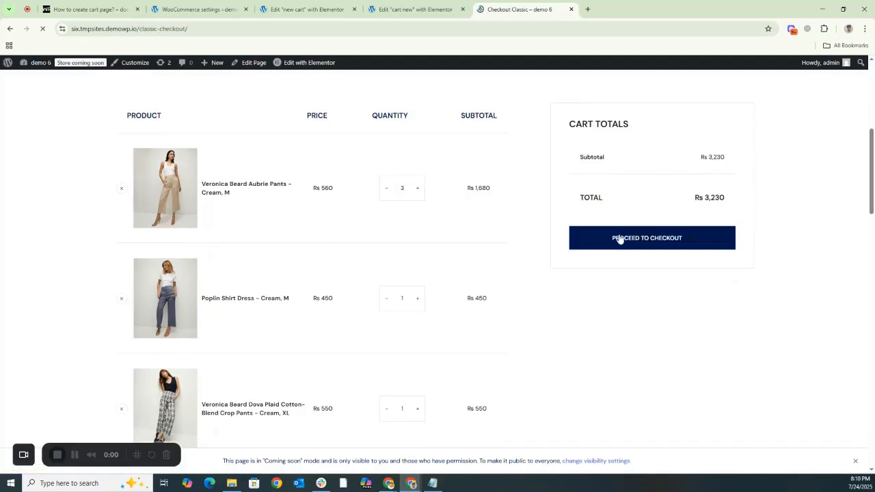